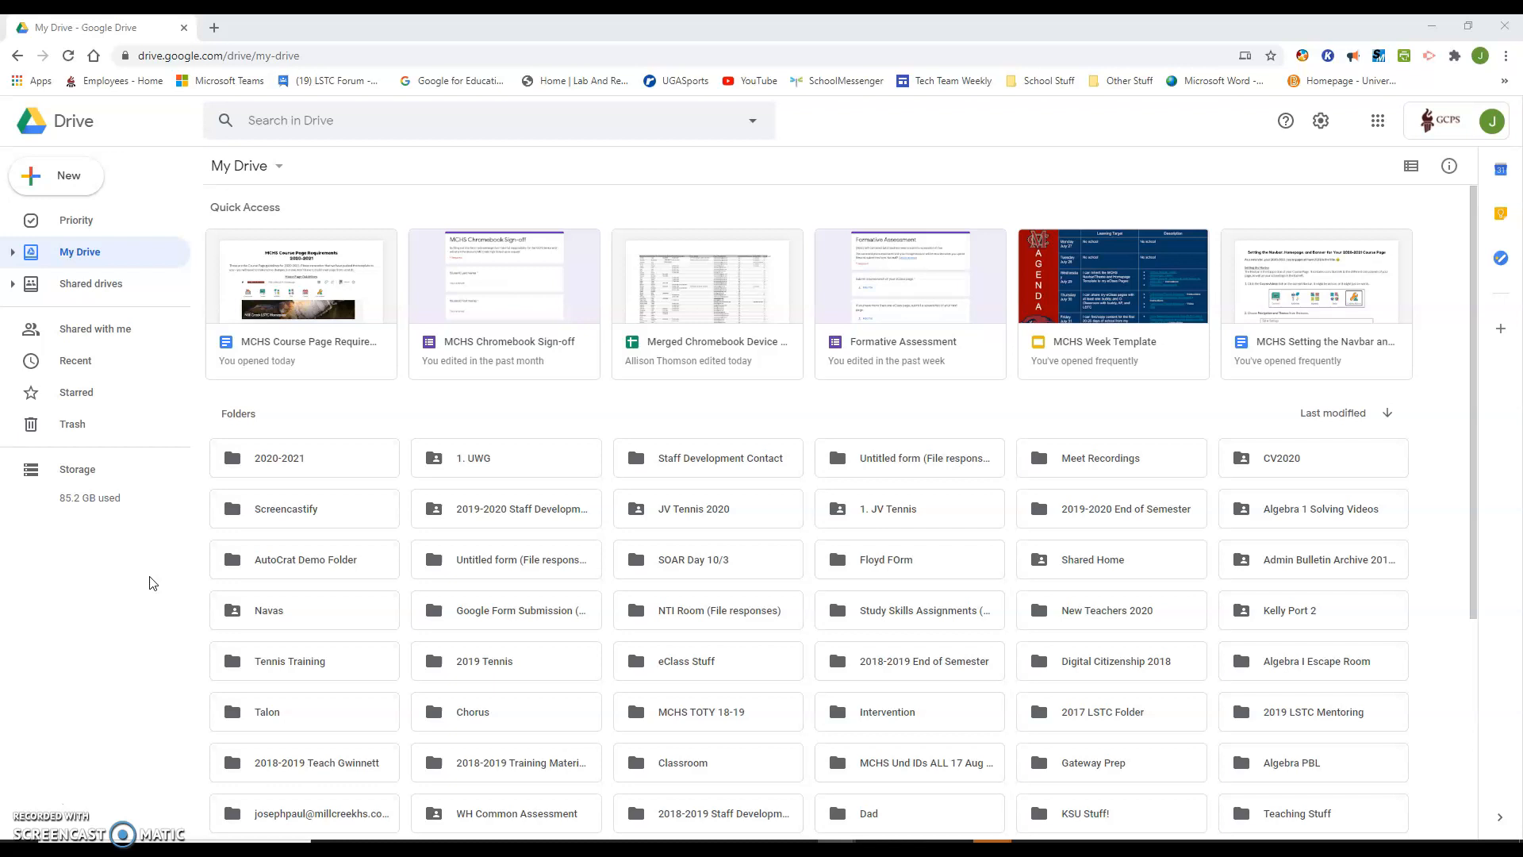
# Create a new folder named "20-21 Weekly Agendas" in My Drive
pyautogui.click(116, 557)
pyautogui.click(69, 178)
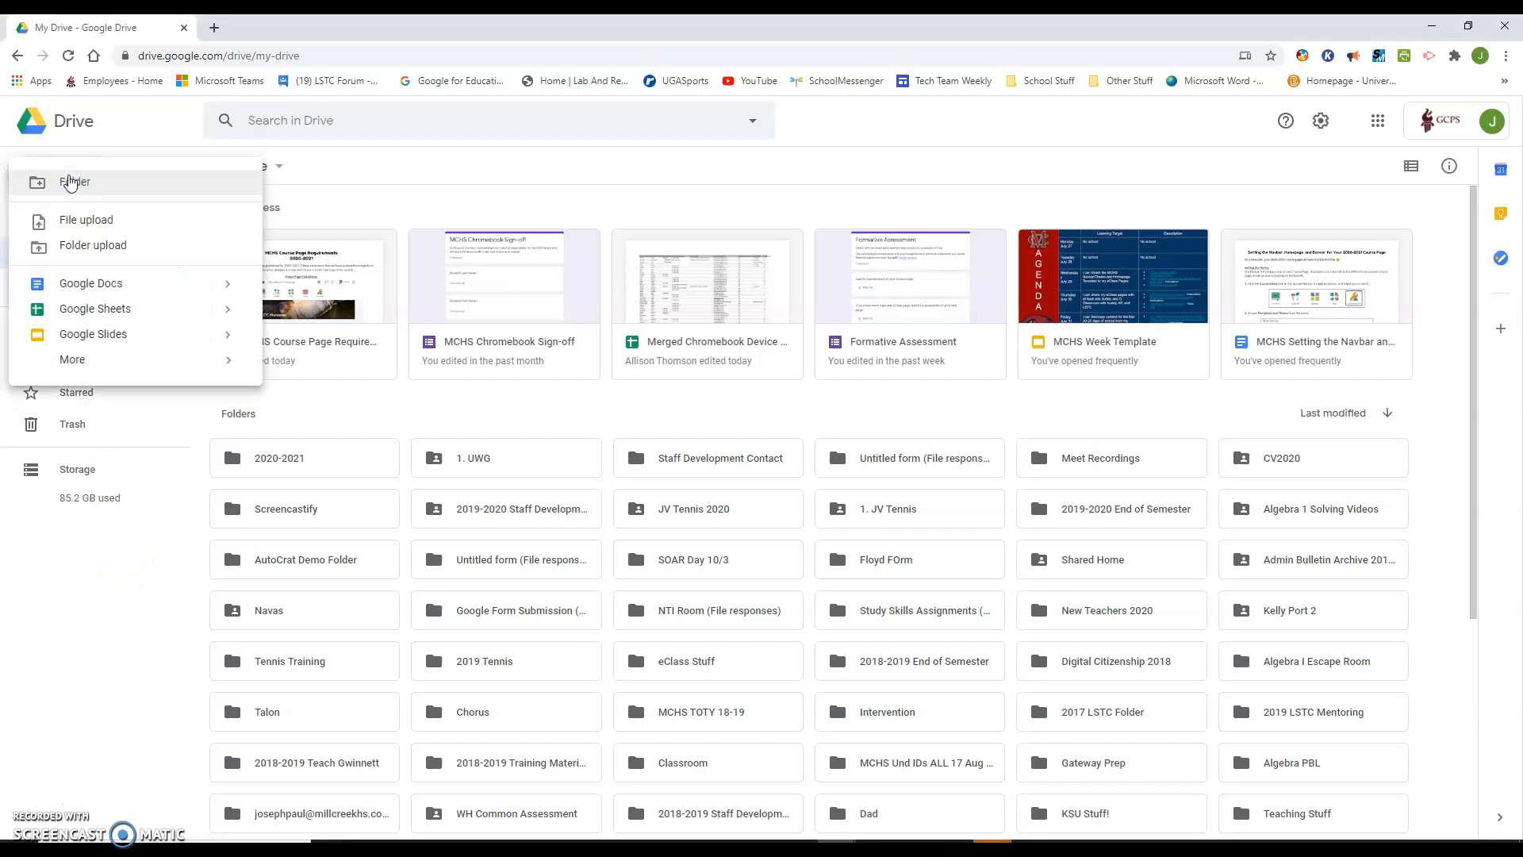
pyautogui.click(104, 187)
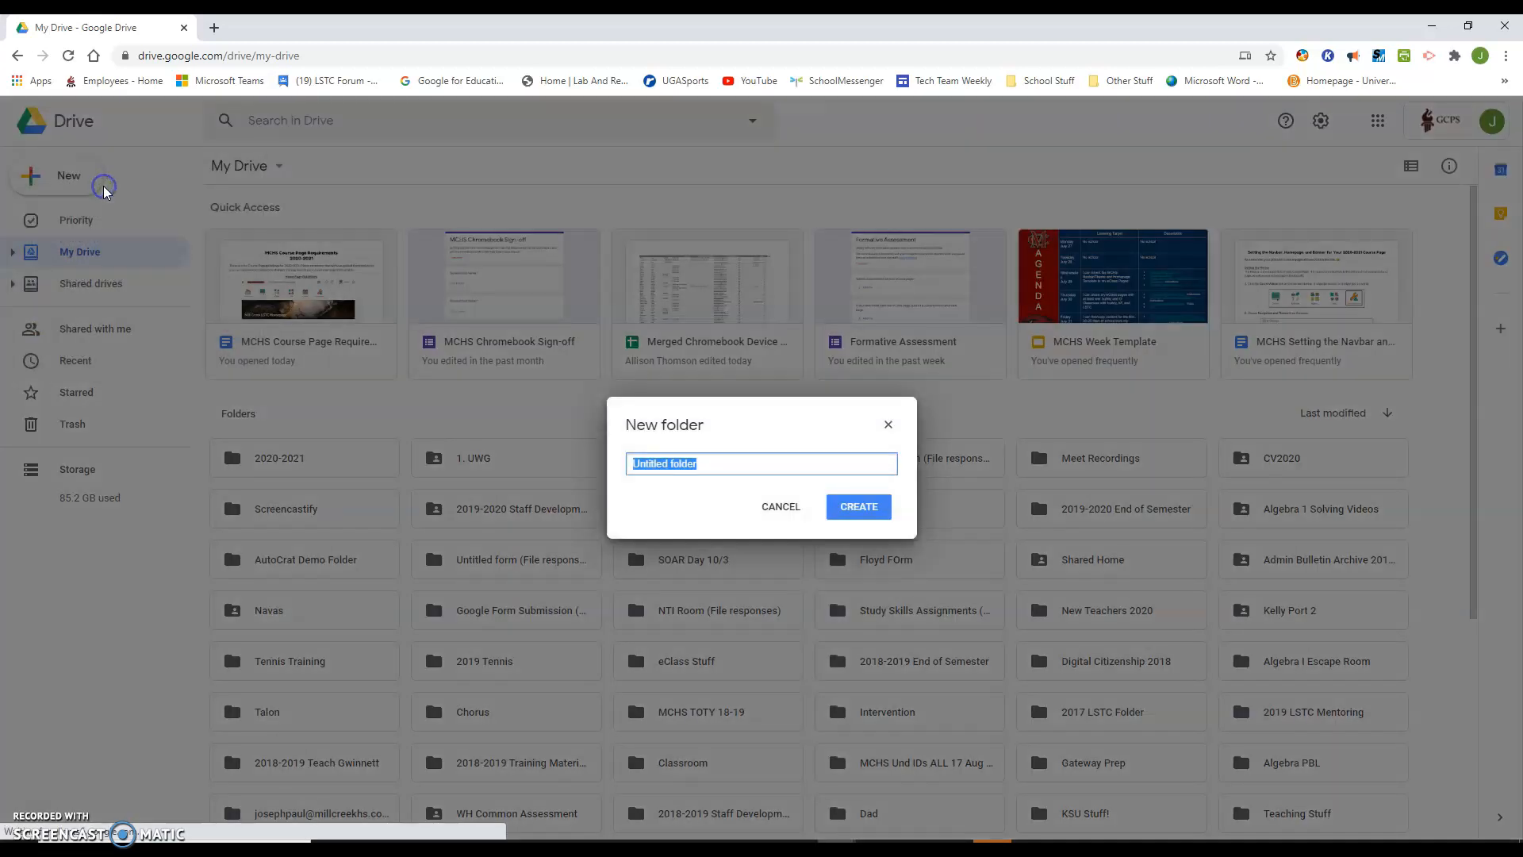
pyautogui.write('2')
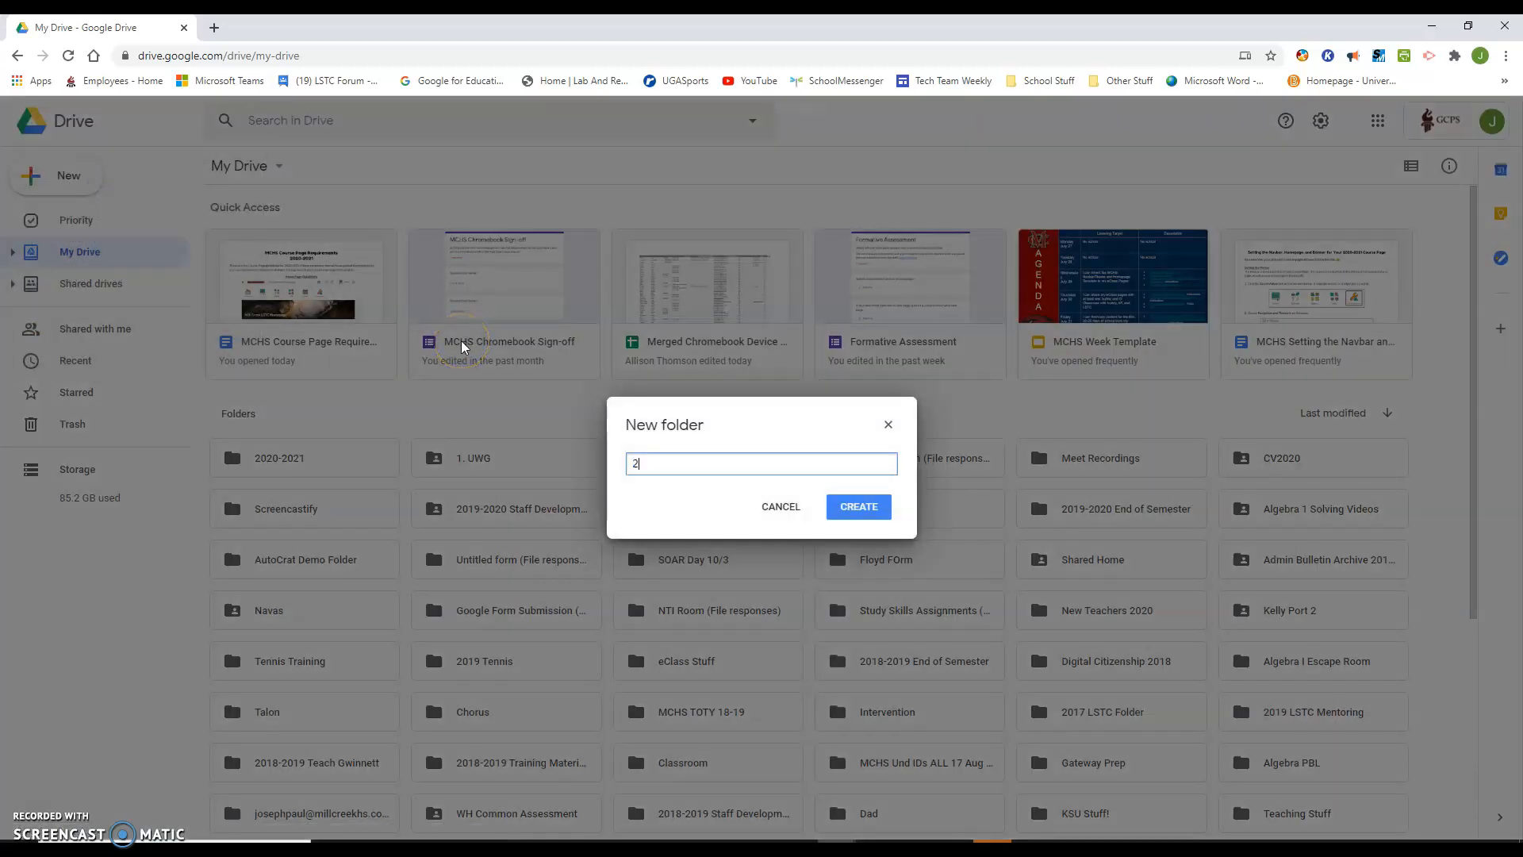
pyautogui.write('0-21 Weekly Agendas')
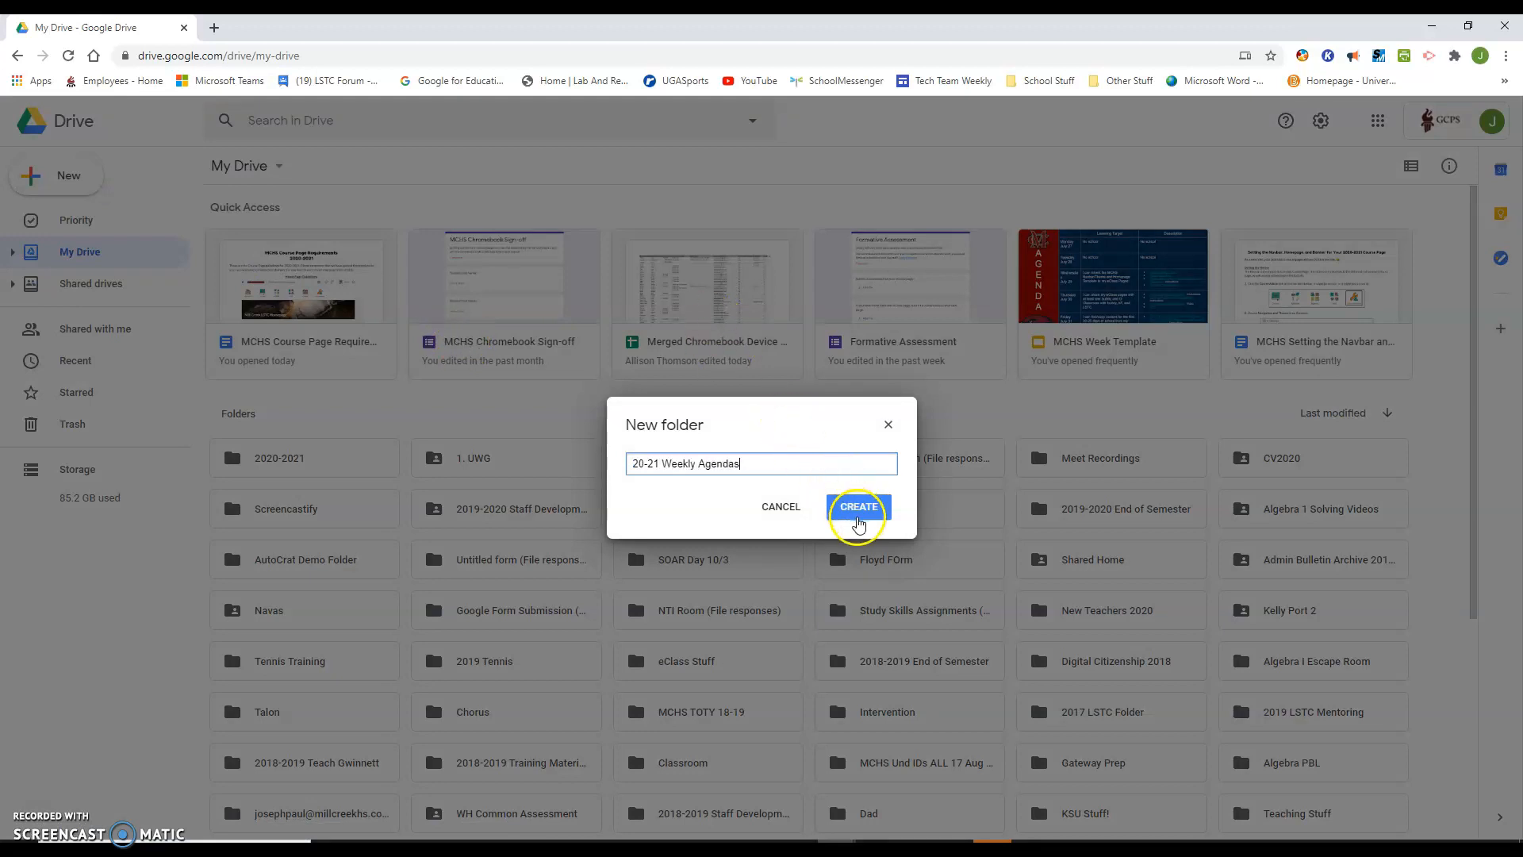
pyautogui.click(858, 507)
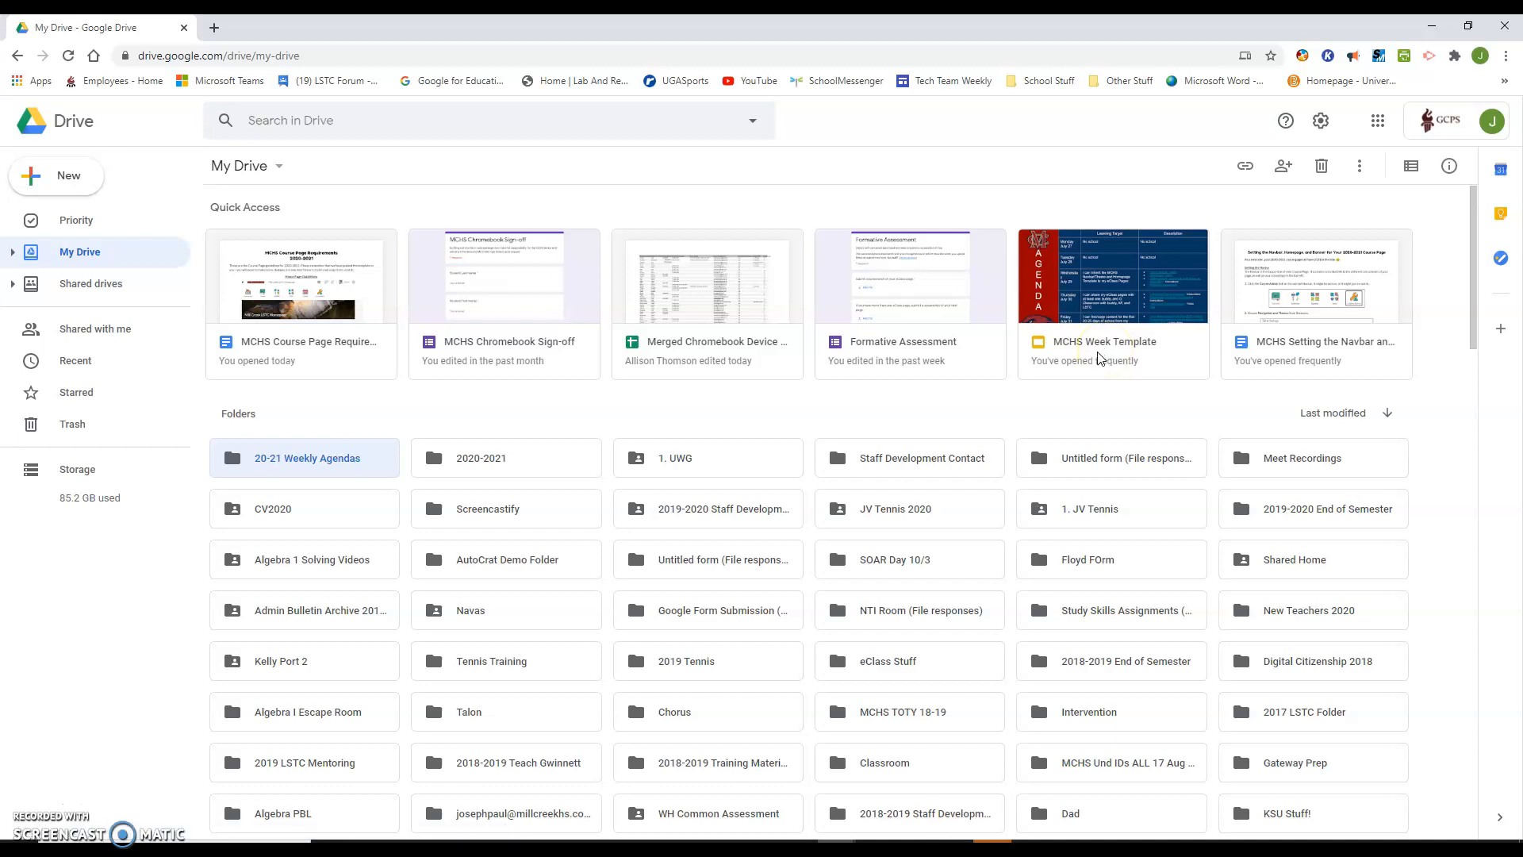
# Open the MCHS Week Template presentation and move it into the 20-21 Weekly Agendas folder
pyautogui.doubleClick(1099, 358)
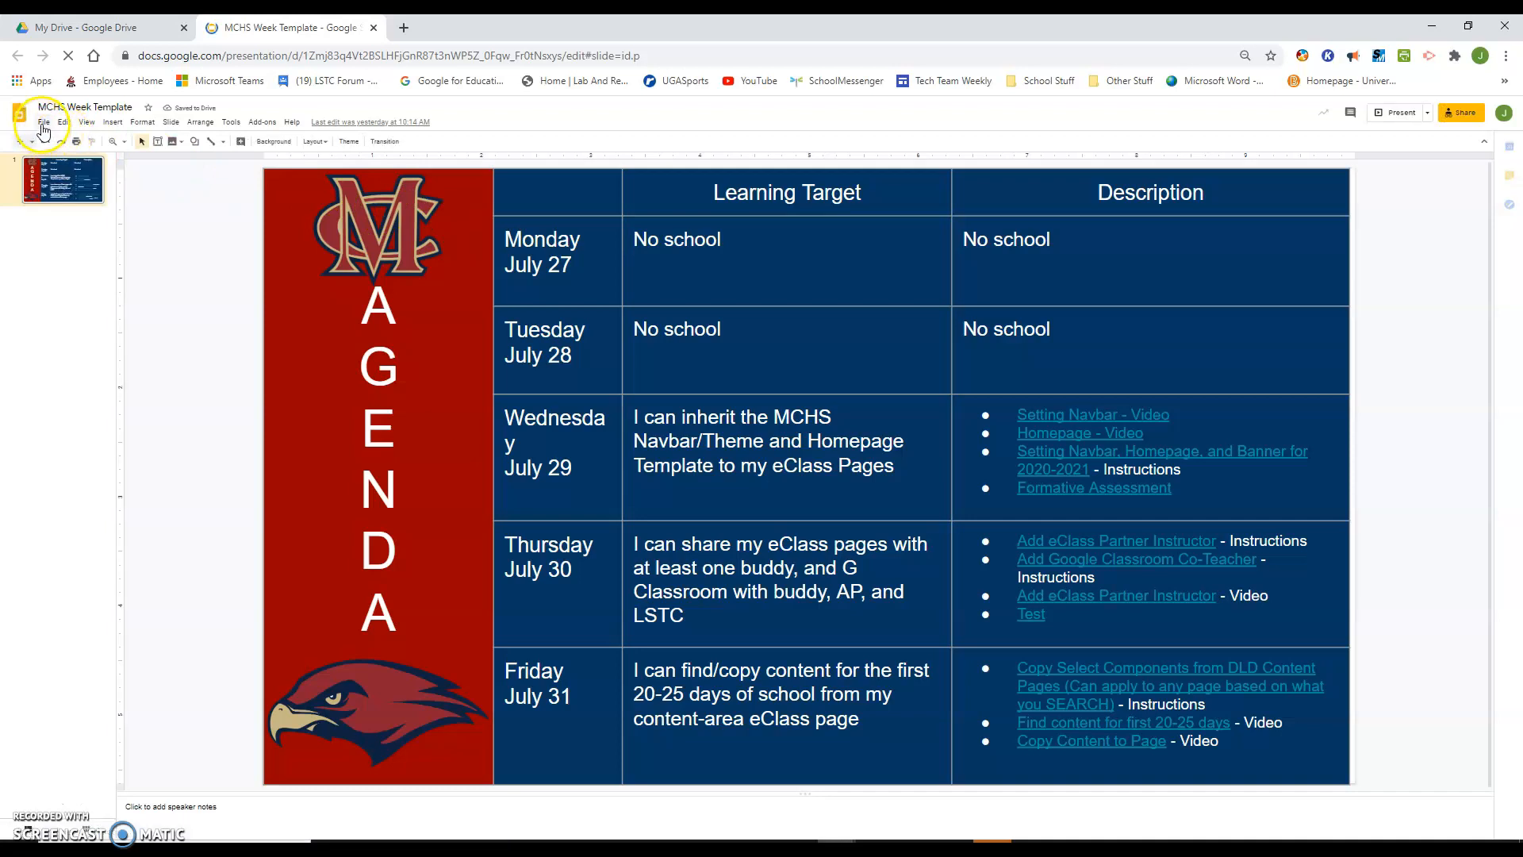
pyautogui.click(44, 124)
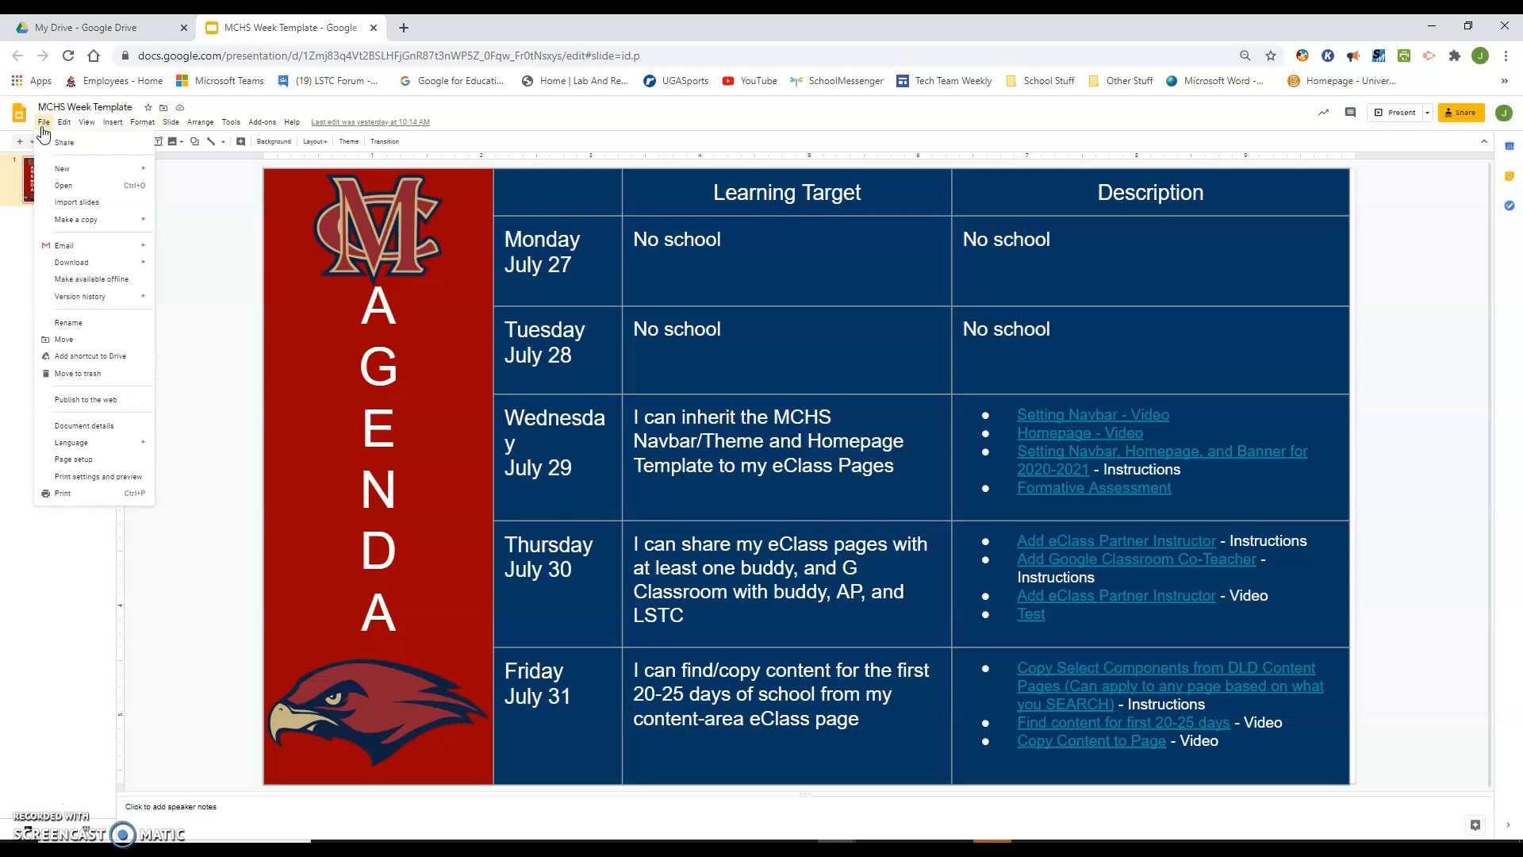
pyautogui.click(59, 344)
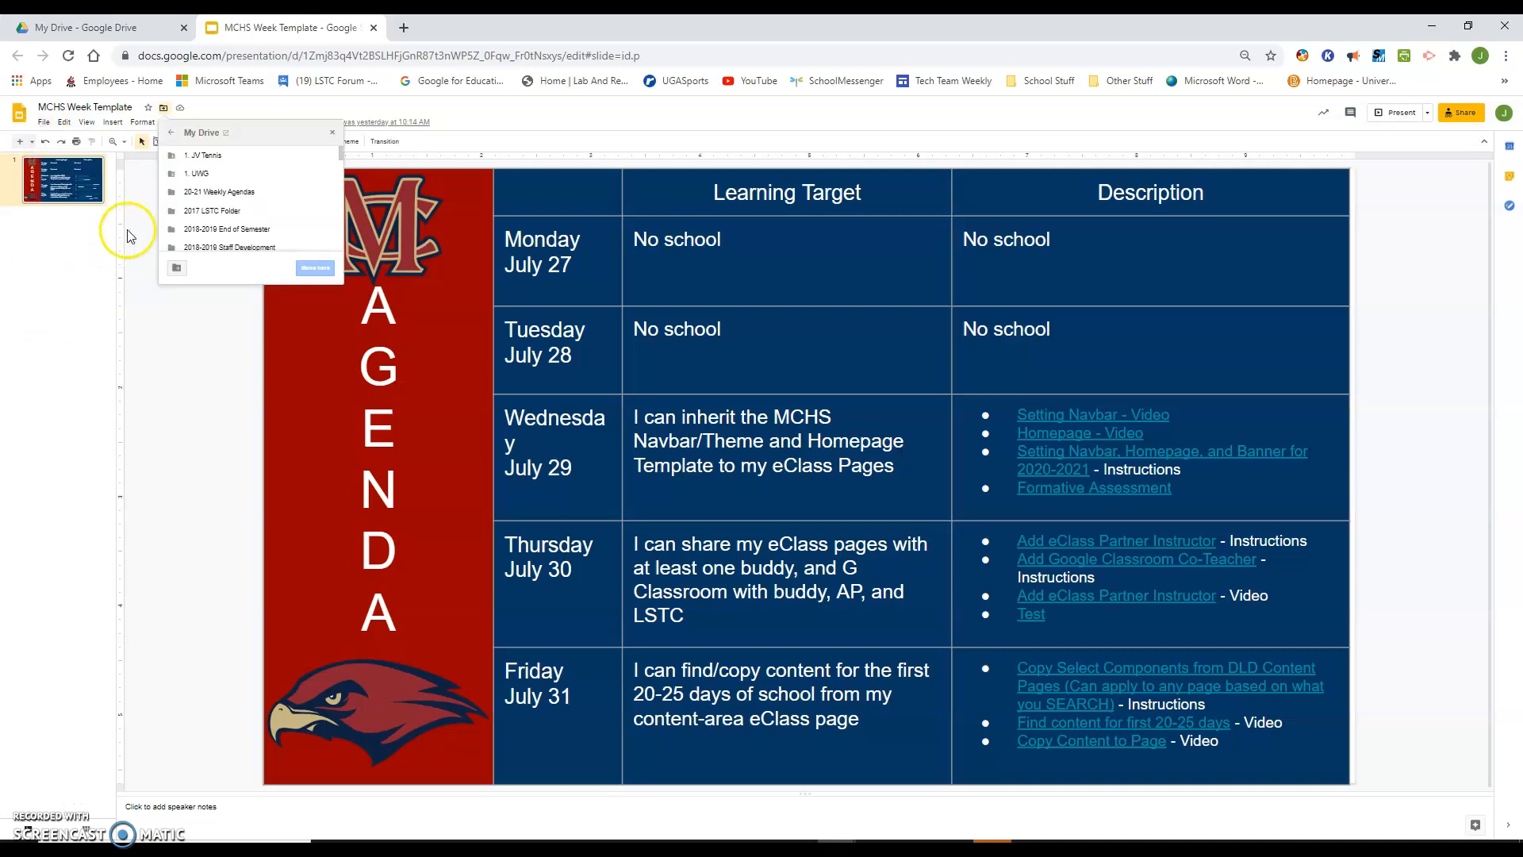
pyautogui.click(254, 198)
pyautogui.click(309, 273)
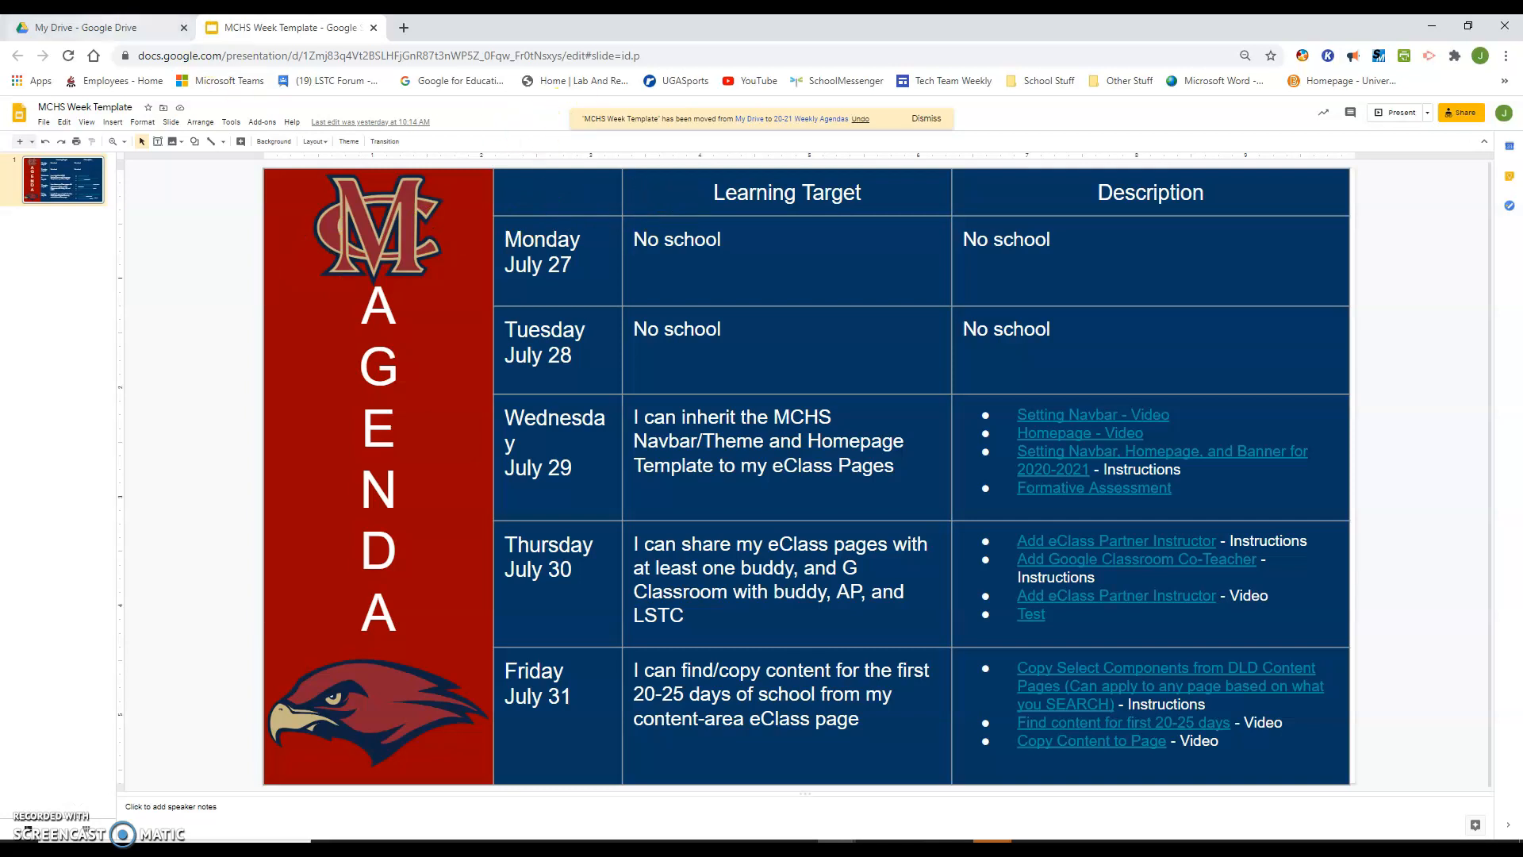
# Open the 20-21 Weekly Agendas folder in Drive and make a copy of MCHS Week Template there
pyautogui.click(112, 28)
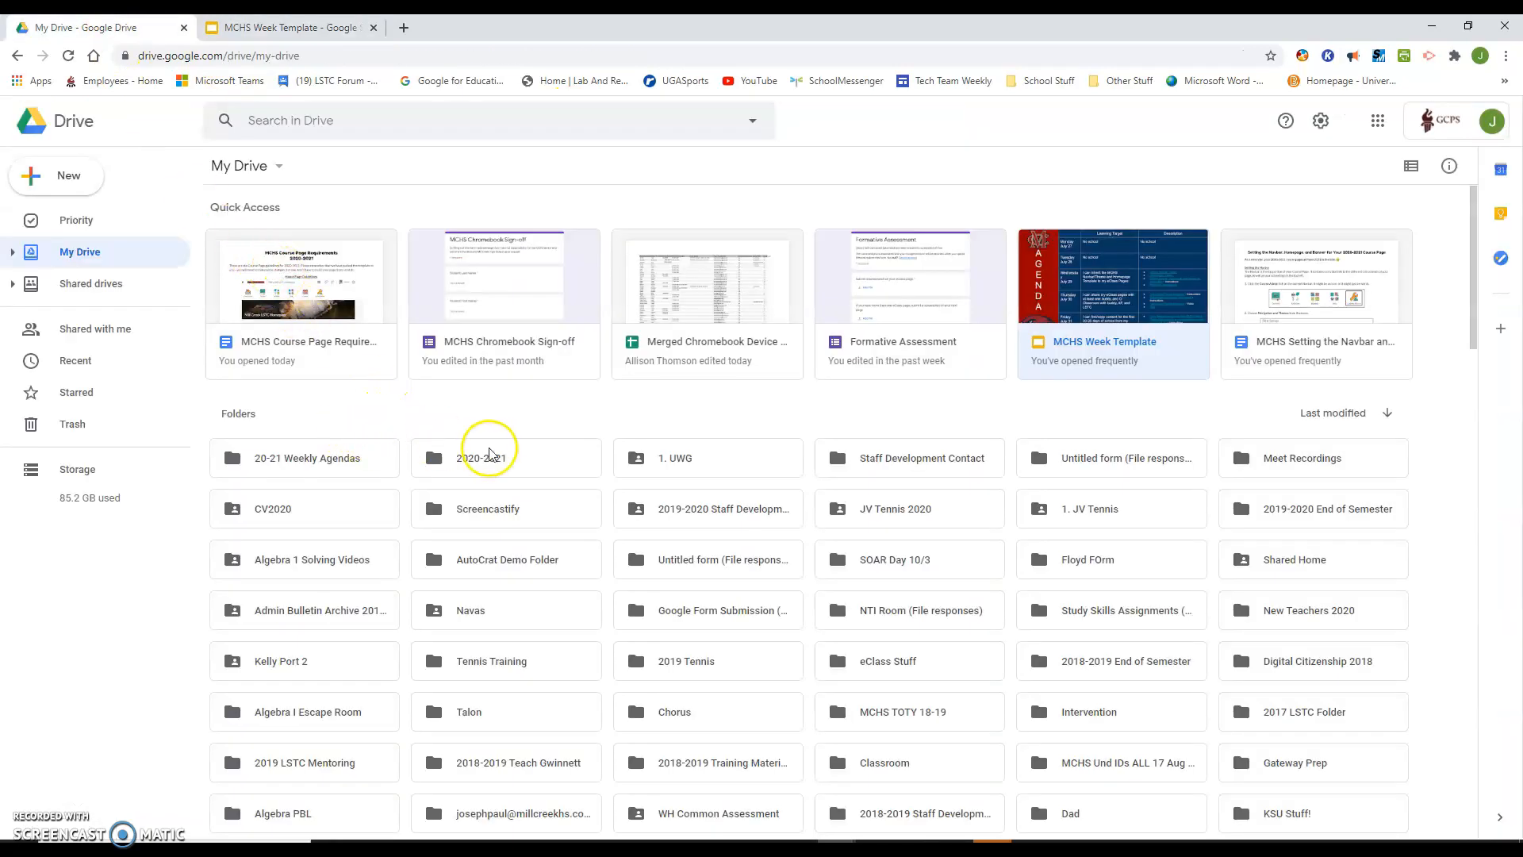
pyautogui.doubleClick(310, 458)
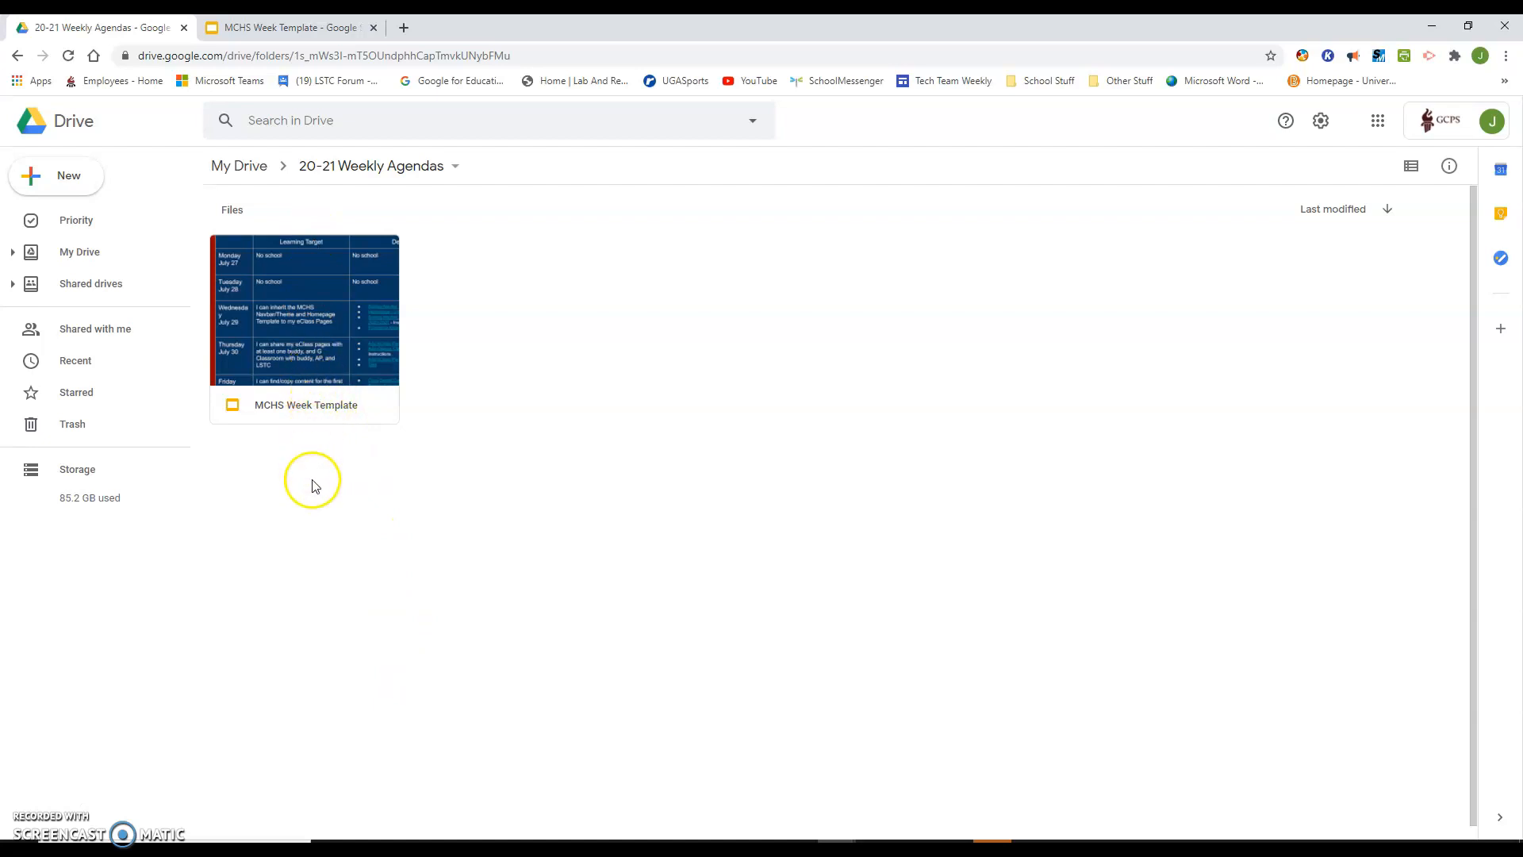
pyautogui.rightClick(318, 399)
pyautogui.click(243, 486)
pyautogui.rightClick(322, 368)
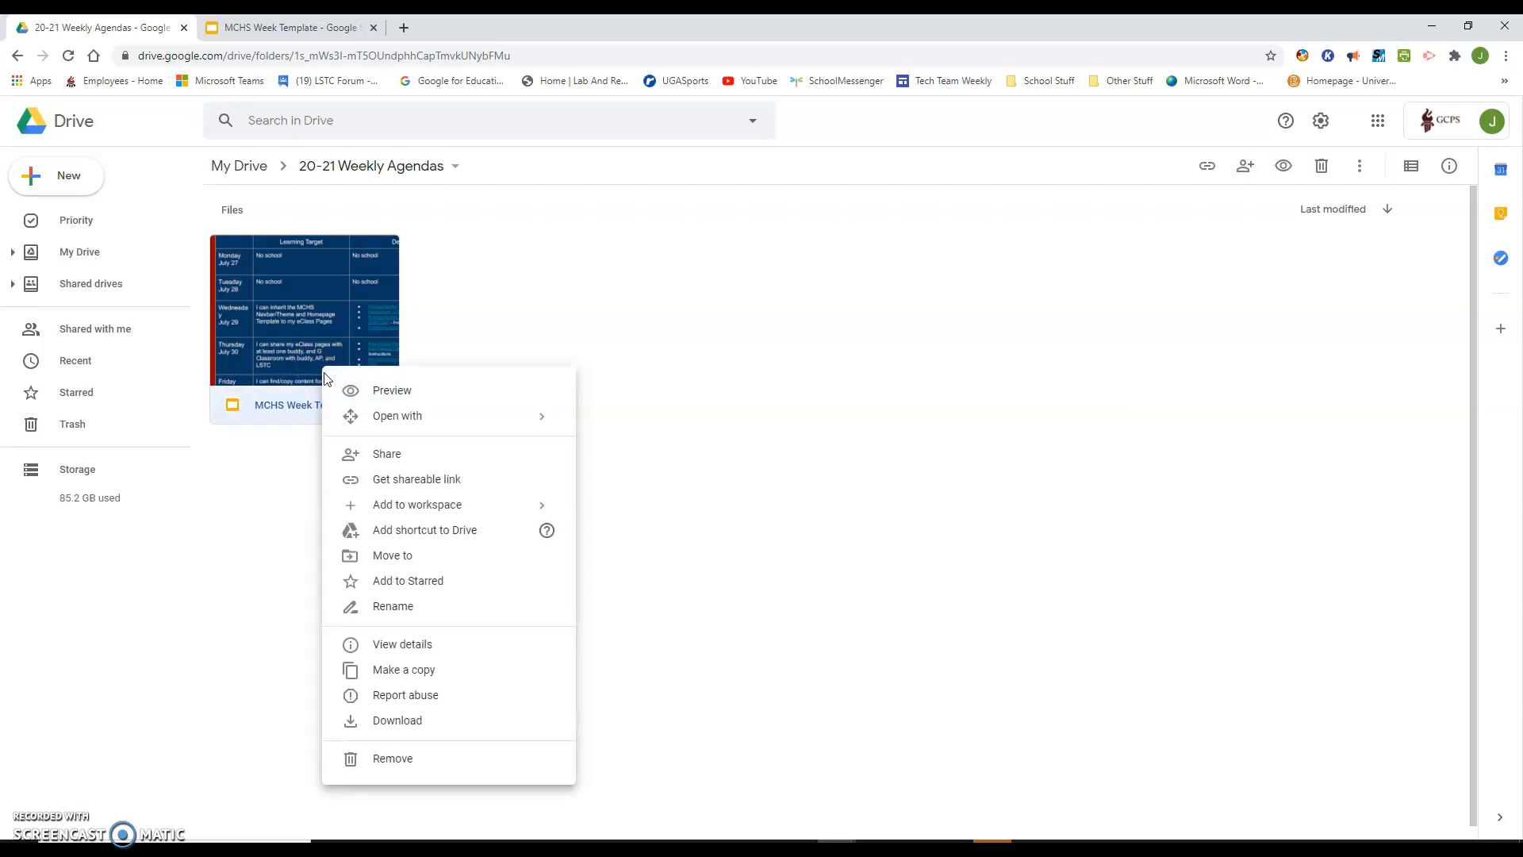
pyautogui.click(429, 670)
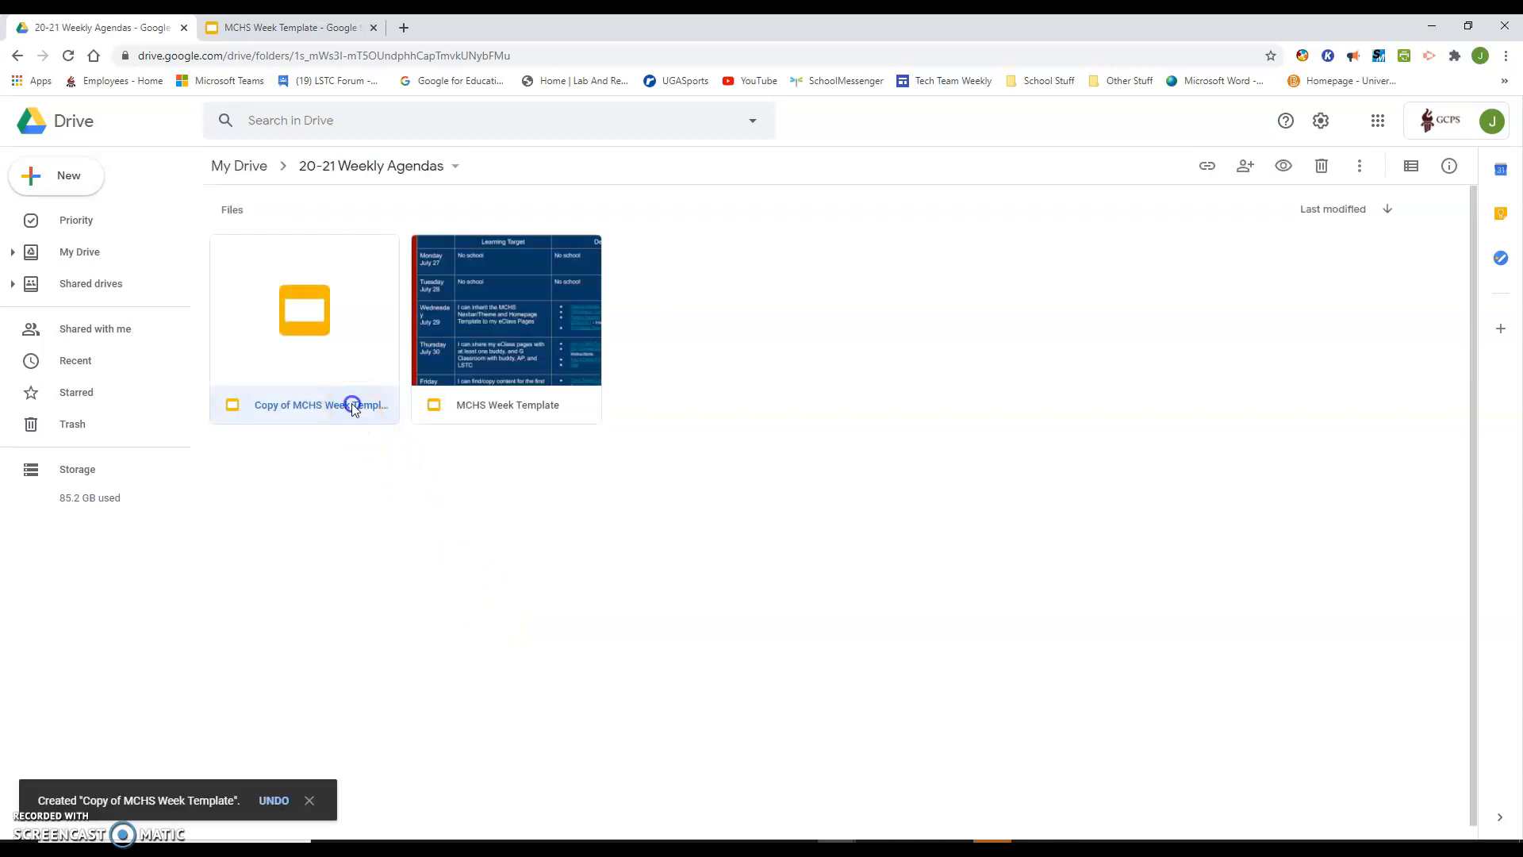
# Open the copy of MCHS Week Template and rename it "Week 1 8/12-8/14 Agenda"
pyautogui.doubleClick(351, 403)
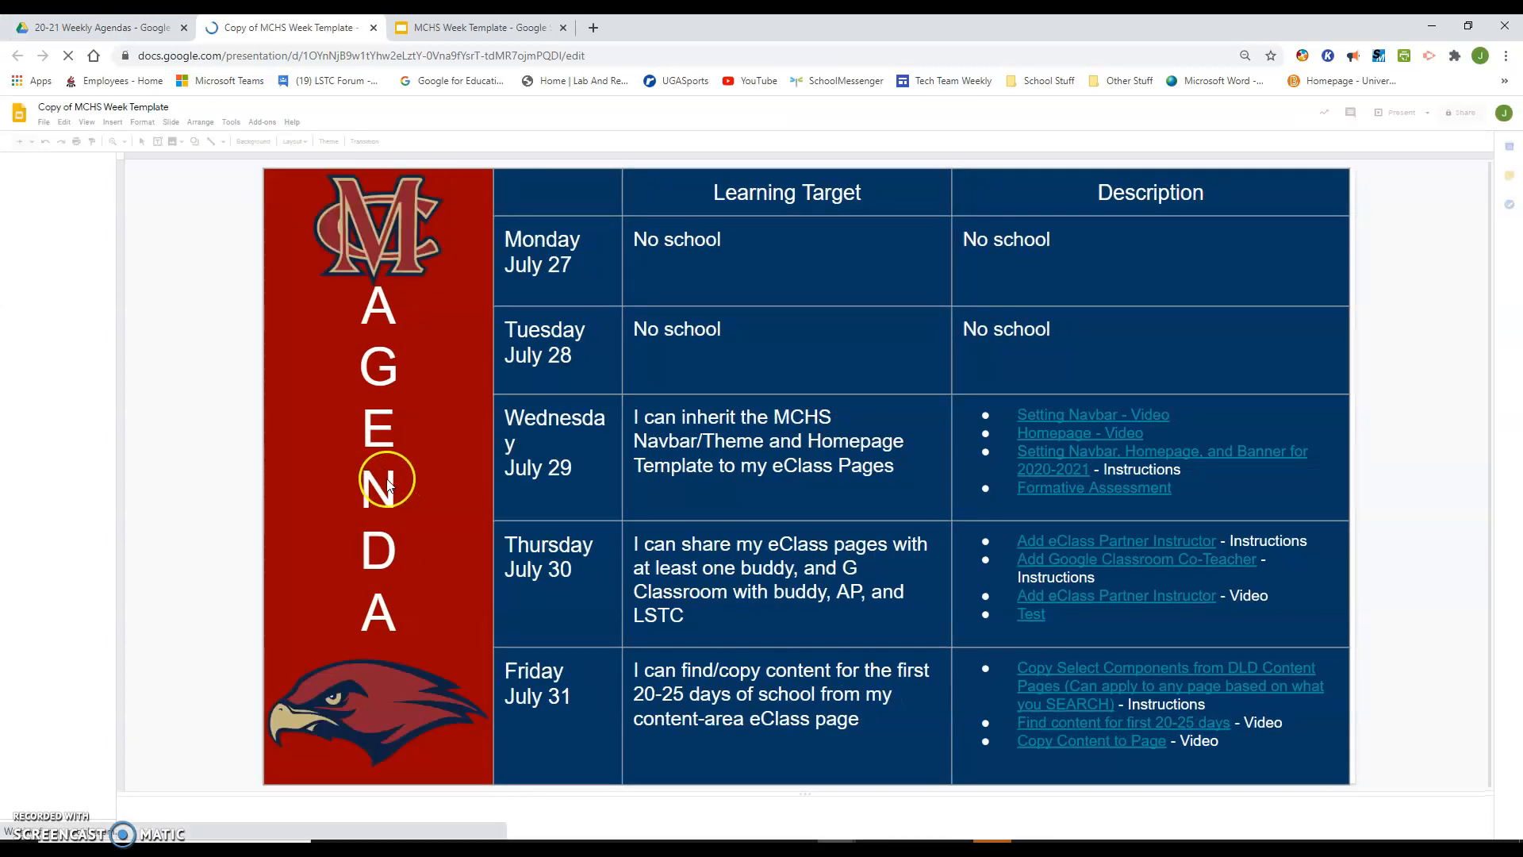
pyautogui.click(109, 108)
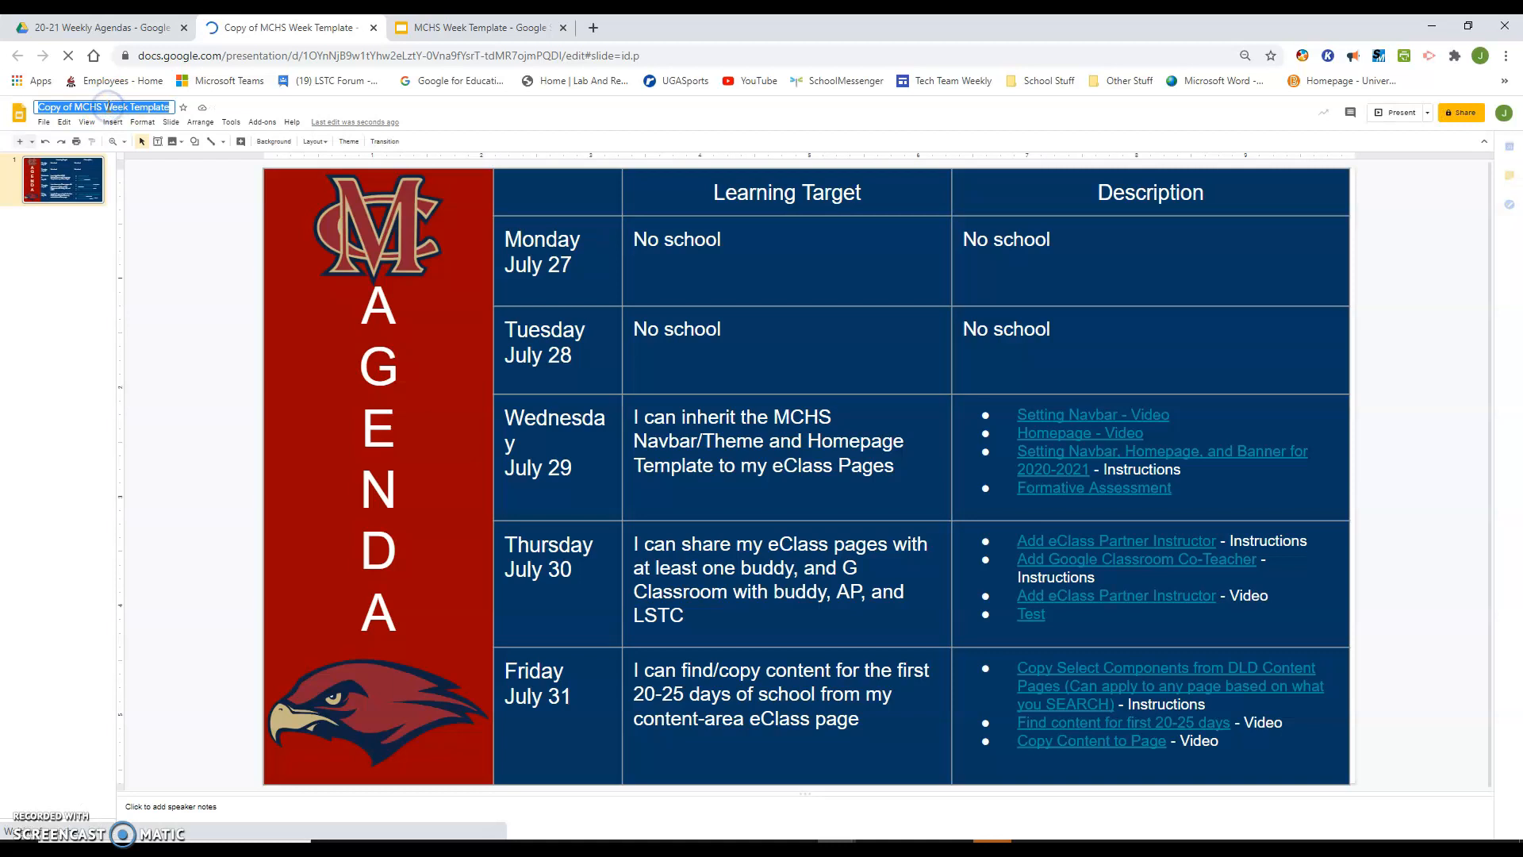
pyautogui.write('Week 1')
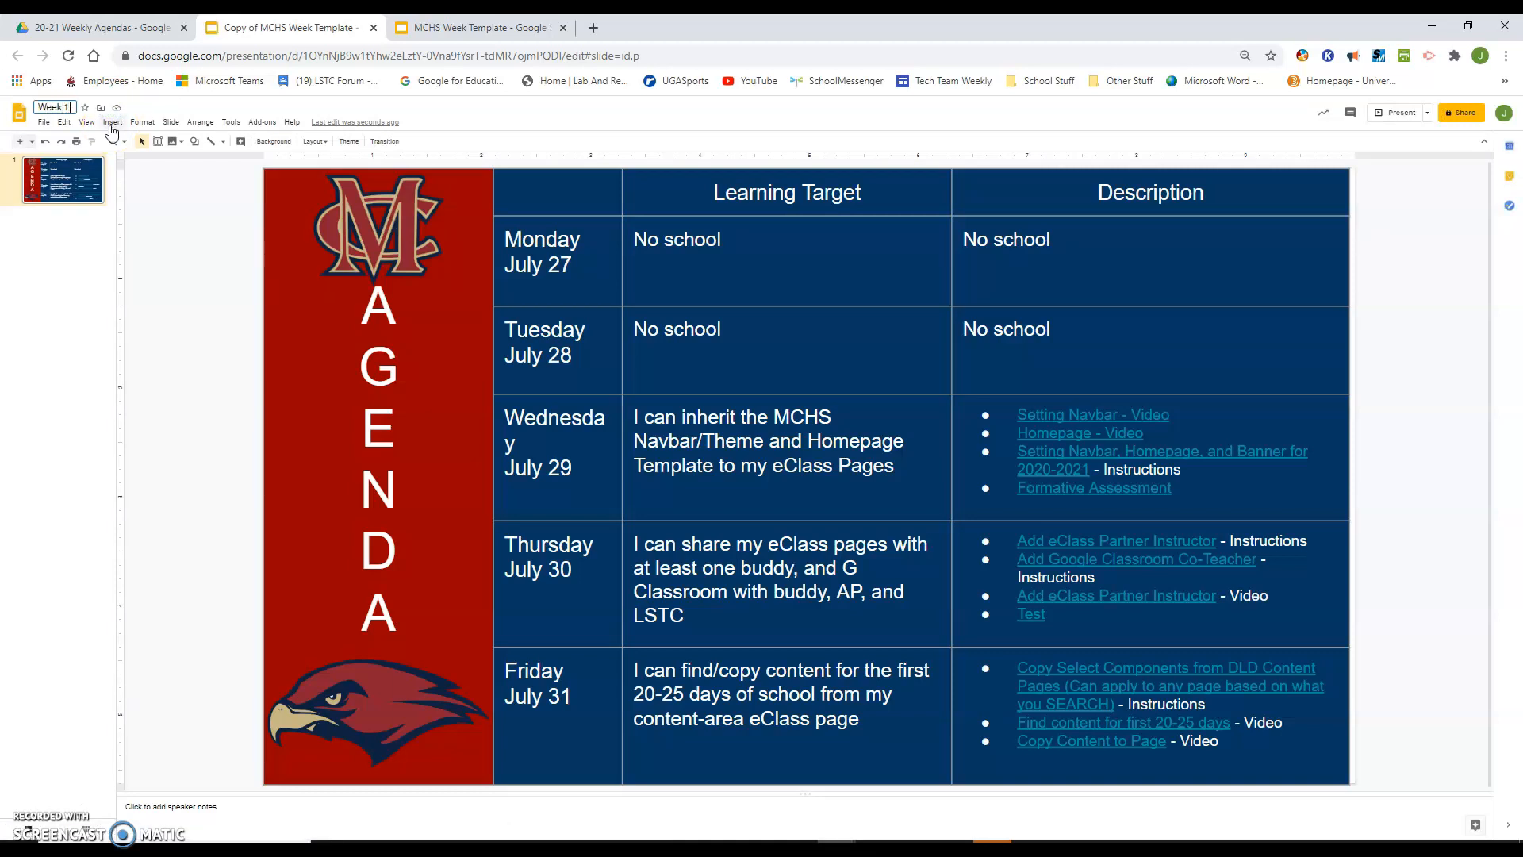
pyautogui.write(' 8-')
pyautogui.write('/12-8')
pyautogui.write('/14')
pyautogui.write(' Agenda')
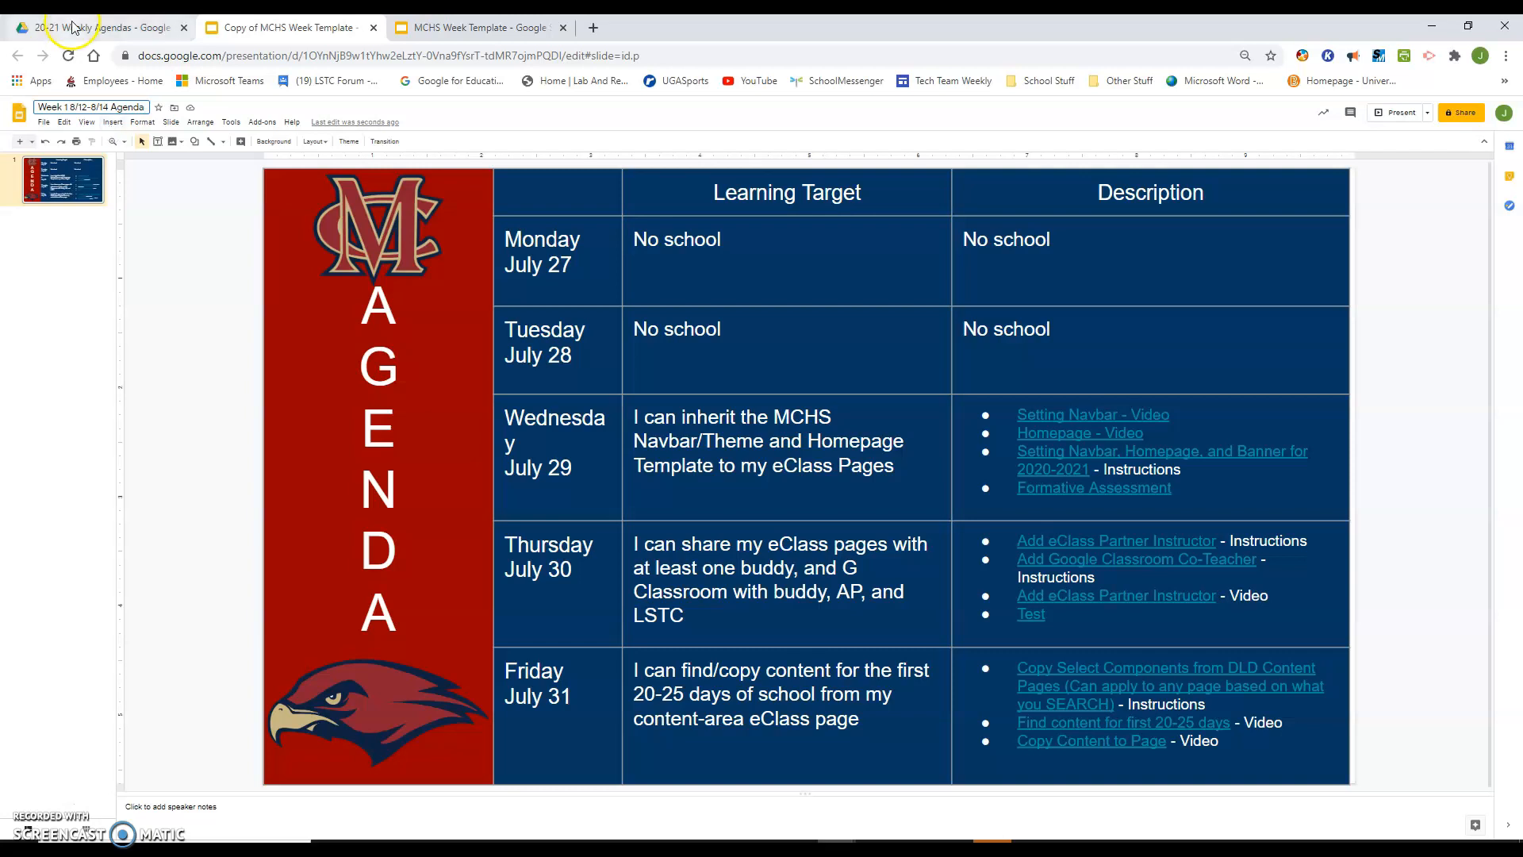
pyautogui.click(94, 202)
pyautogui.click(171, 219)
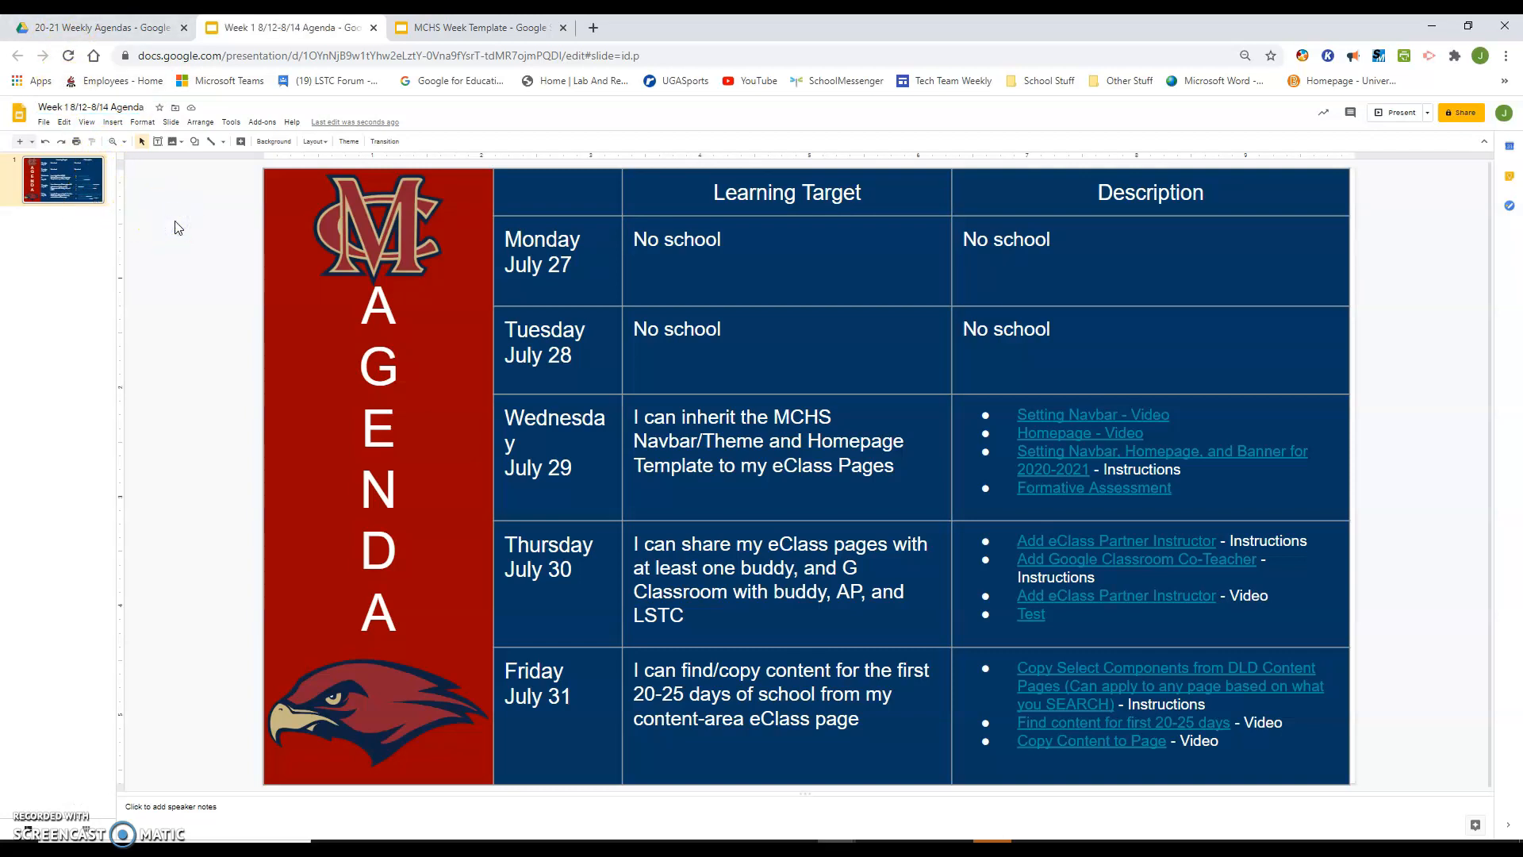
pyautogui.click(190, 197)
# Return to the 20-21 Weekly Agendas folder and make a copy of the Week 1 8/12-8/14 Agenda file
pyautogui.click(103, 27)
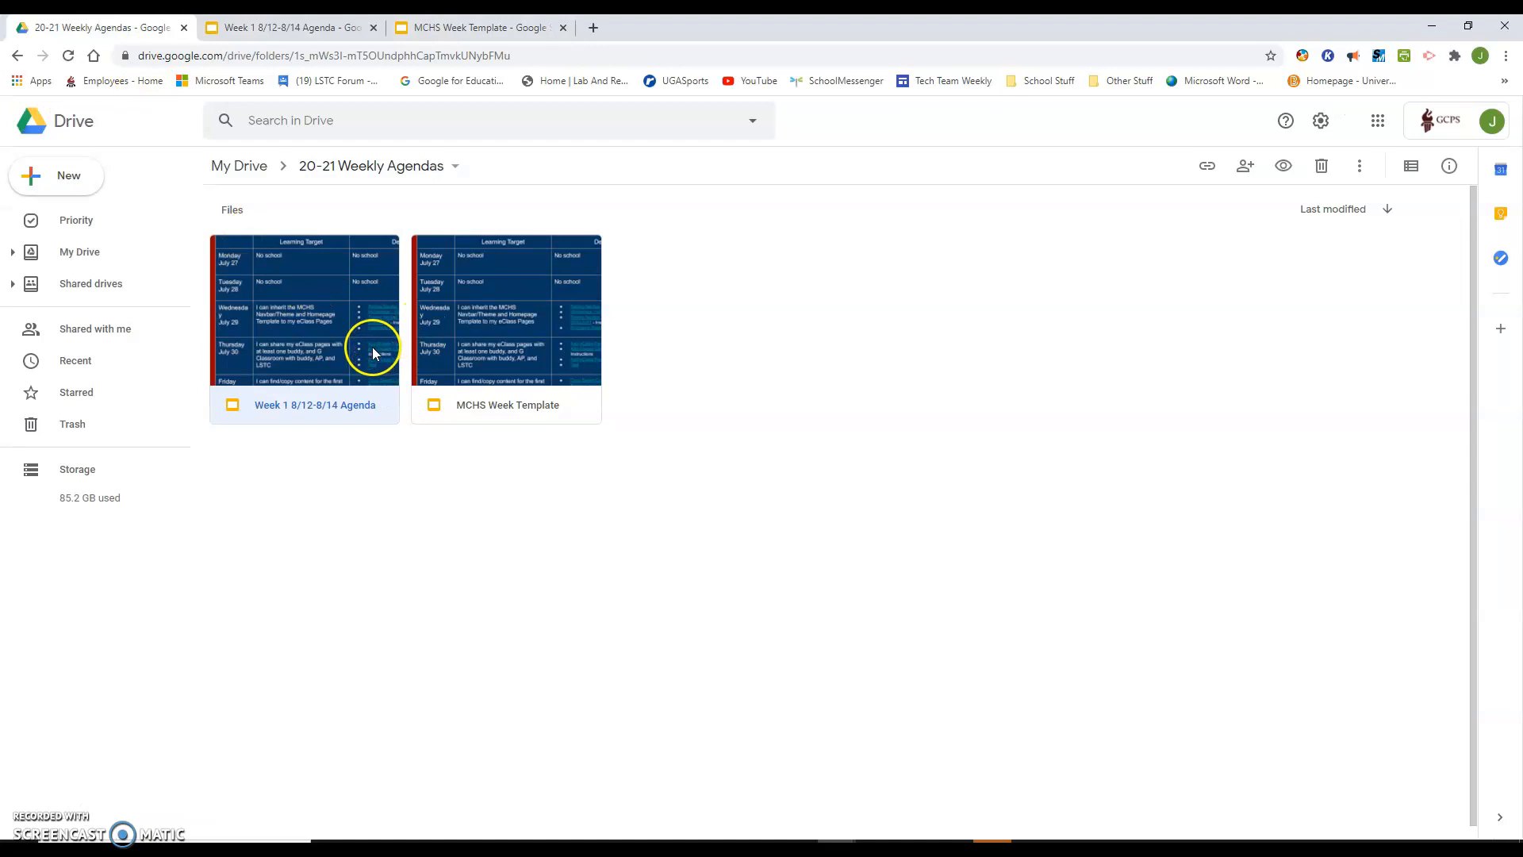
pyautogui.rightClick(329, 331)
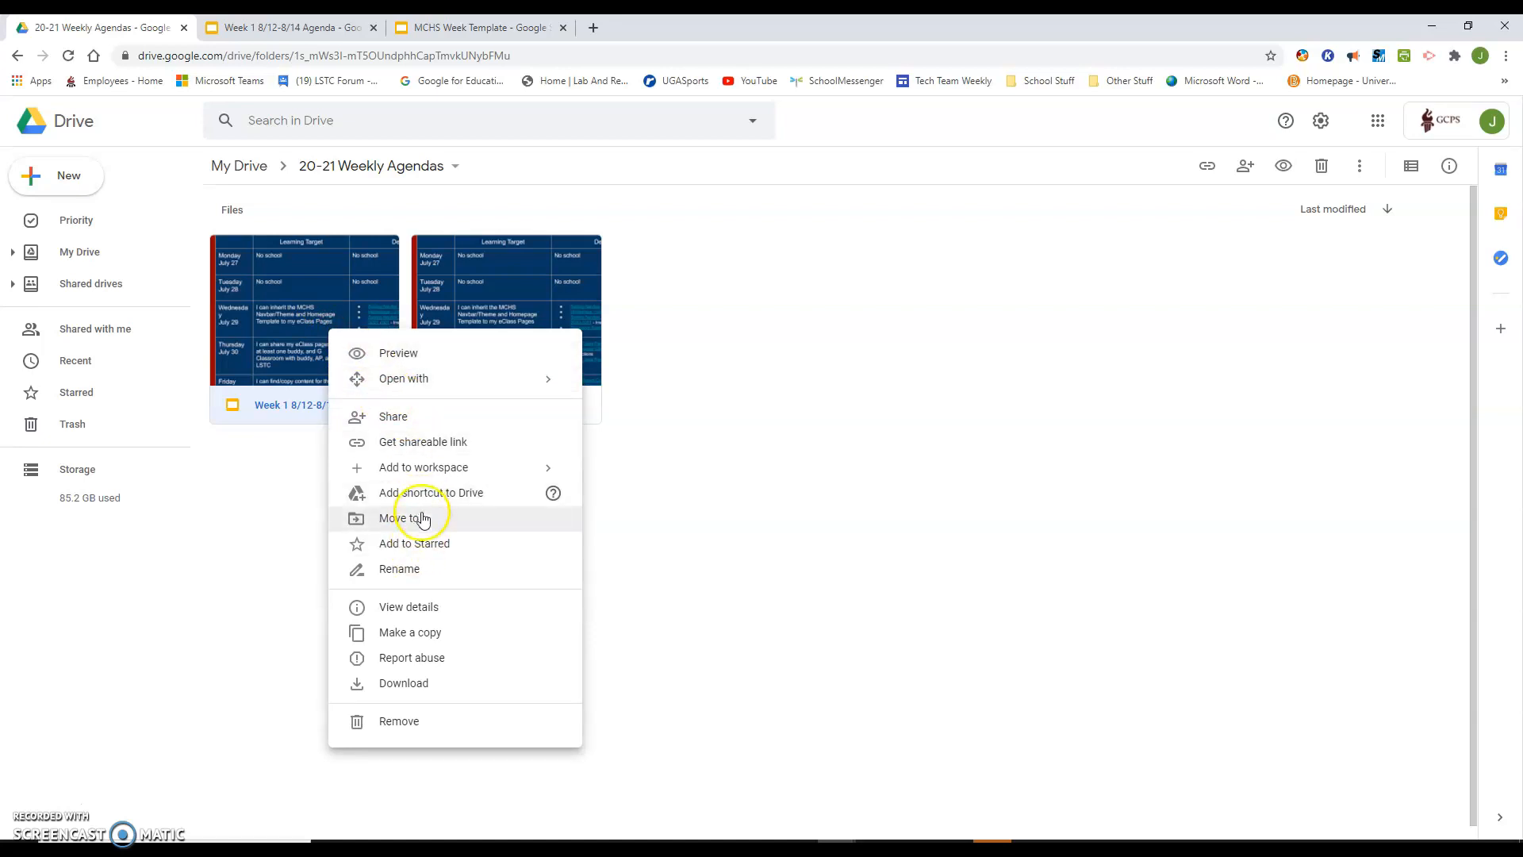
pyautogui.click(416, 634)
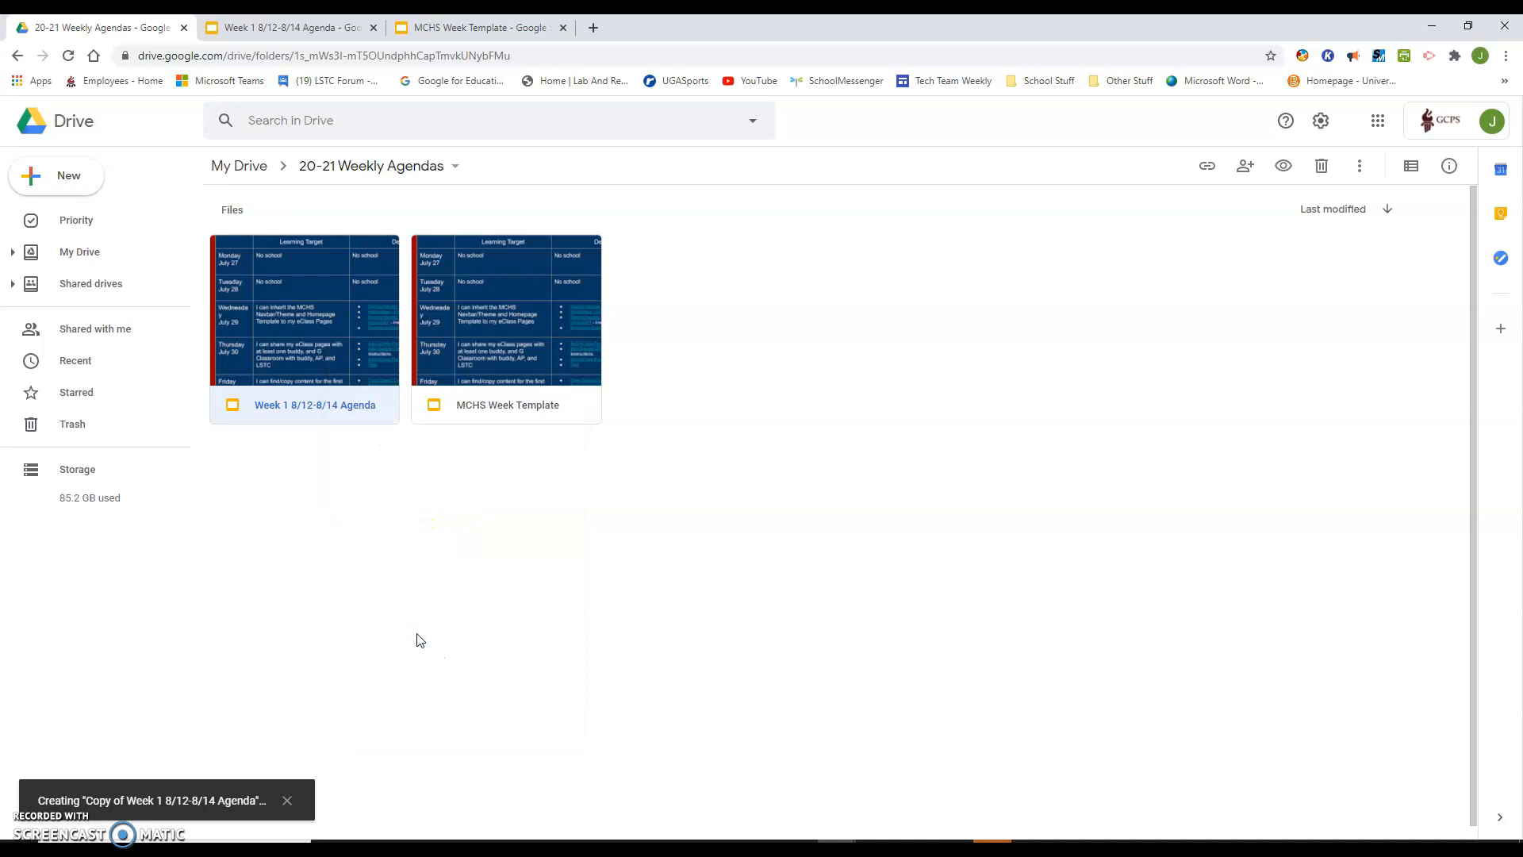
pyautogui.click(312, 363)
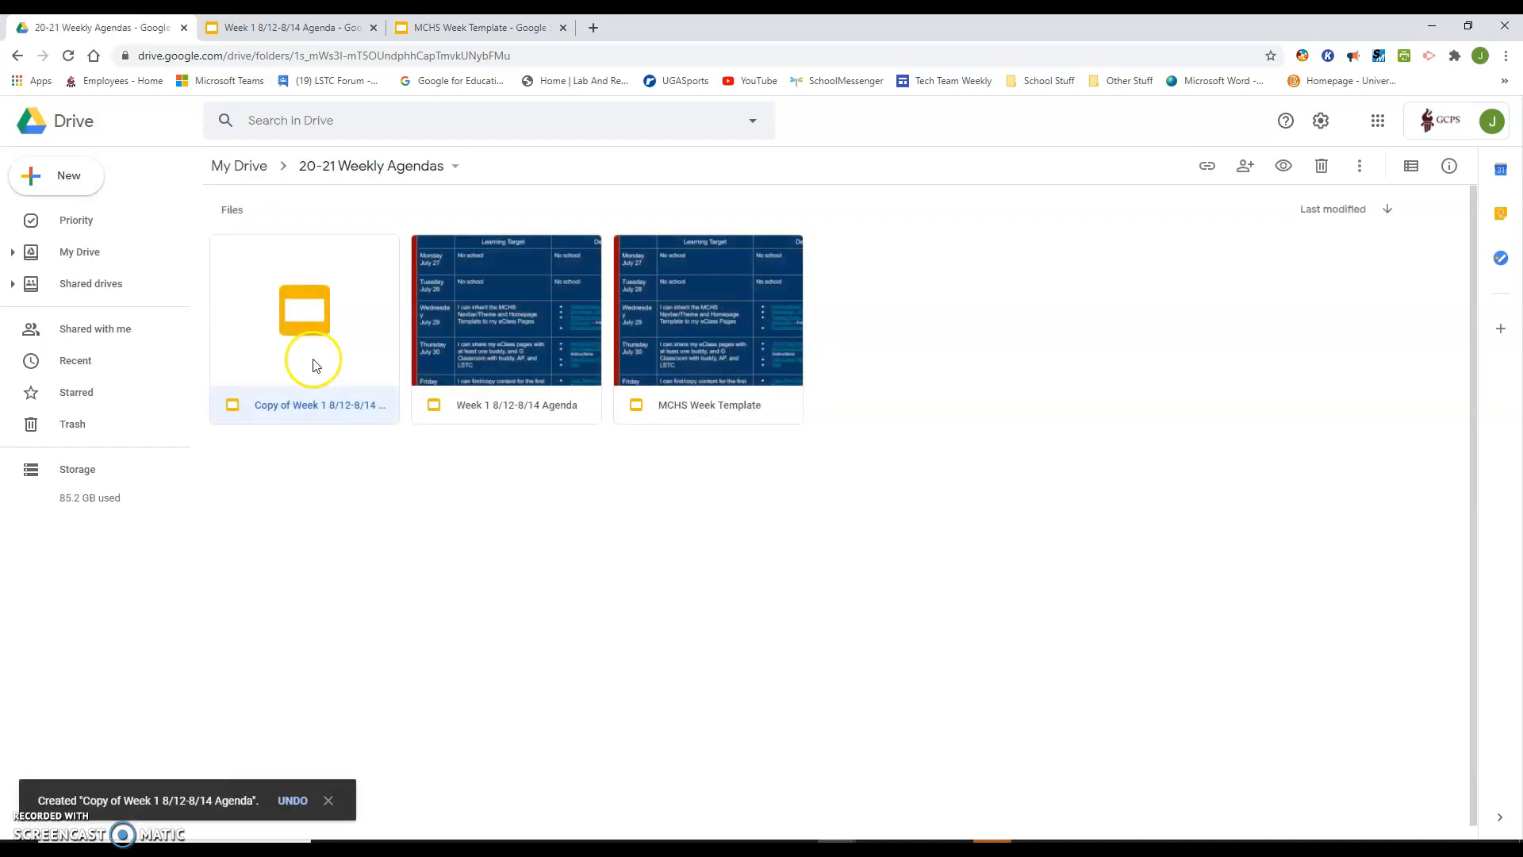
# Open the copied Week 1 agenda, rename it "Week 2 8/17-8/21 Agenda" and return to the Drive folder
pyautogui.doubleClick(313, 364)
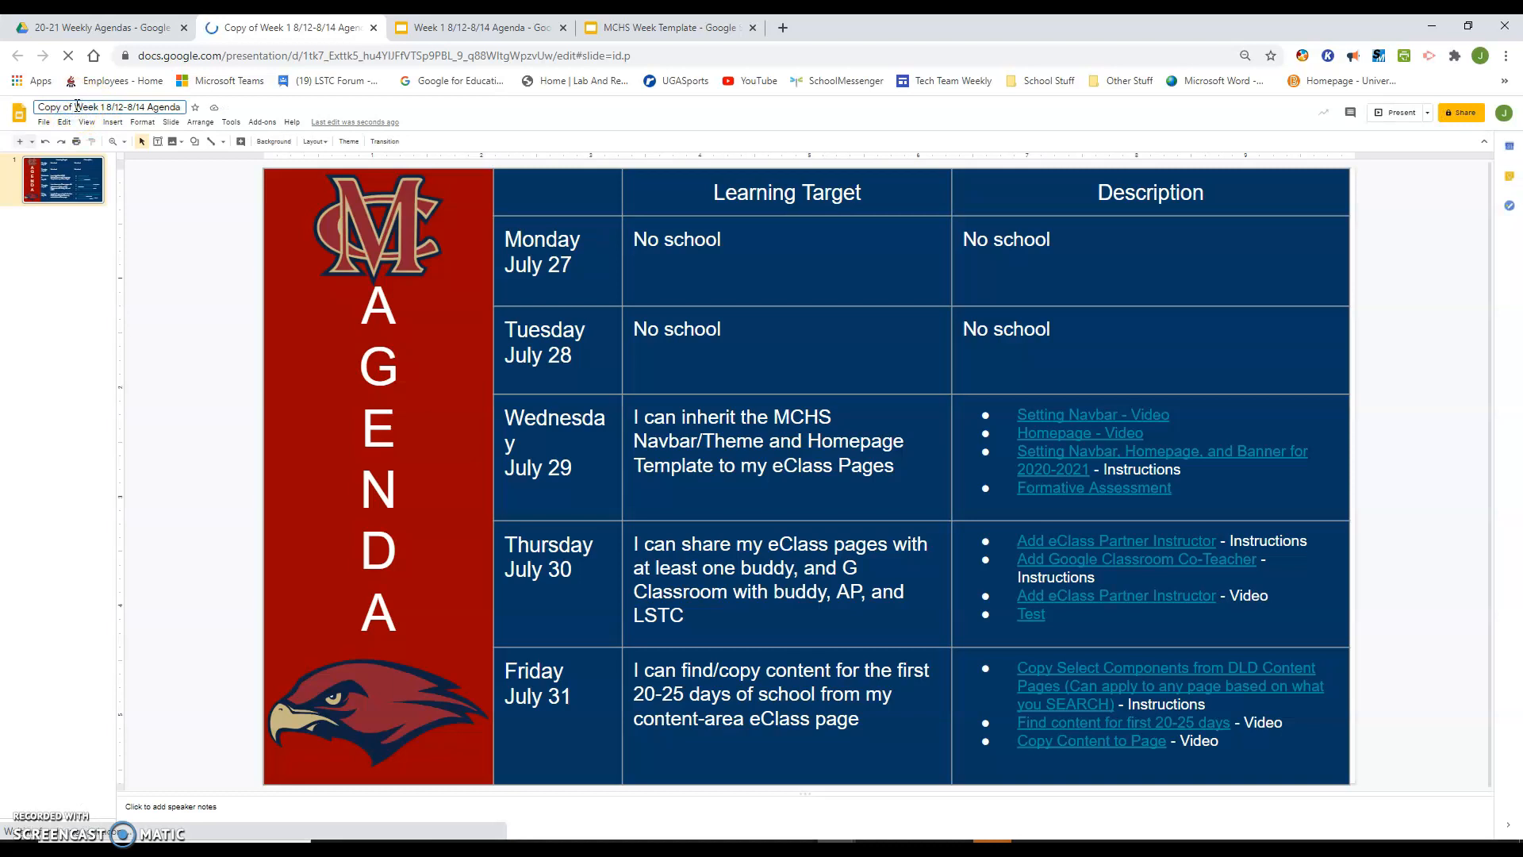
pyautogui.moveTo(76, 107); pyautogui.dragTo(23, 107)
pyautogui.press('BackSpace')
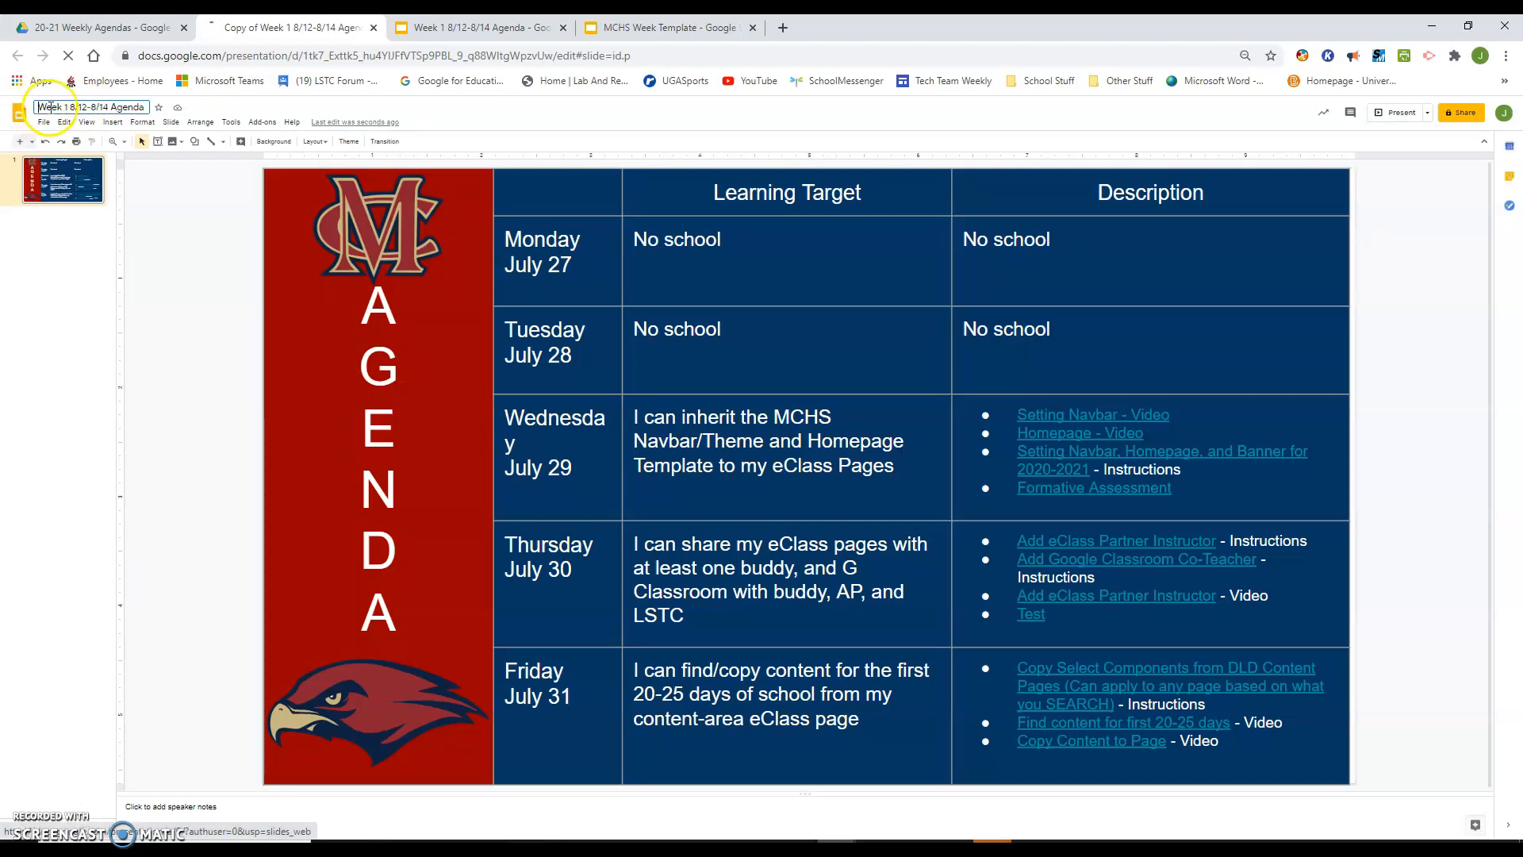
pyautogui.press('BackSpace')
pyautogui.click(117, 187)
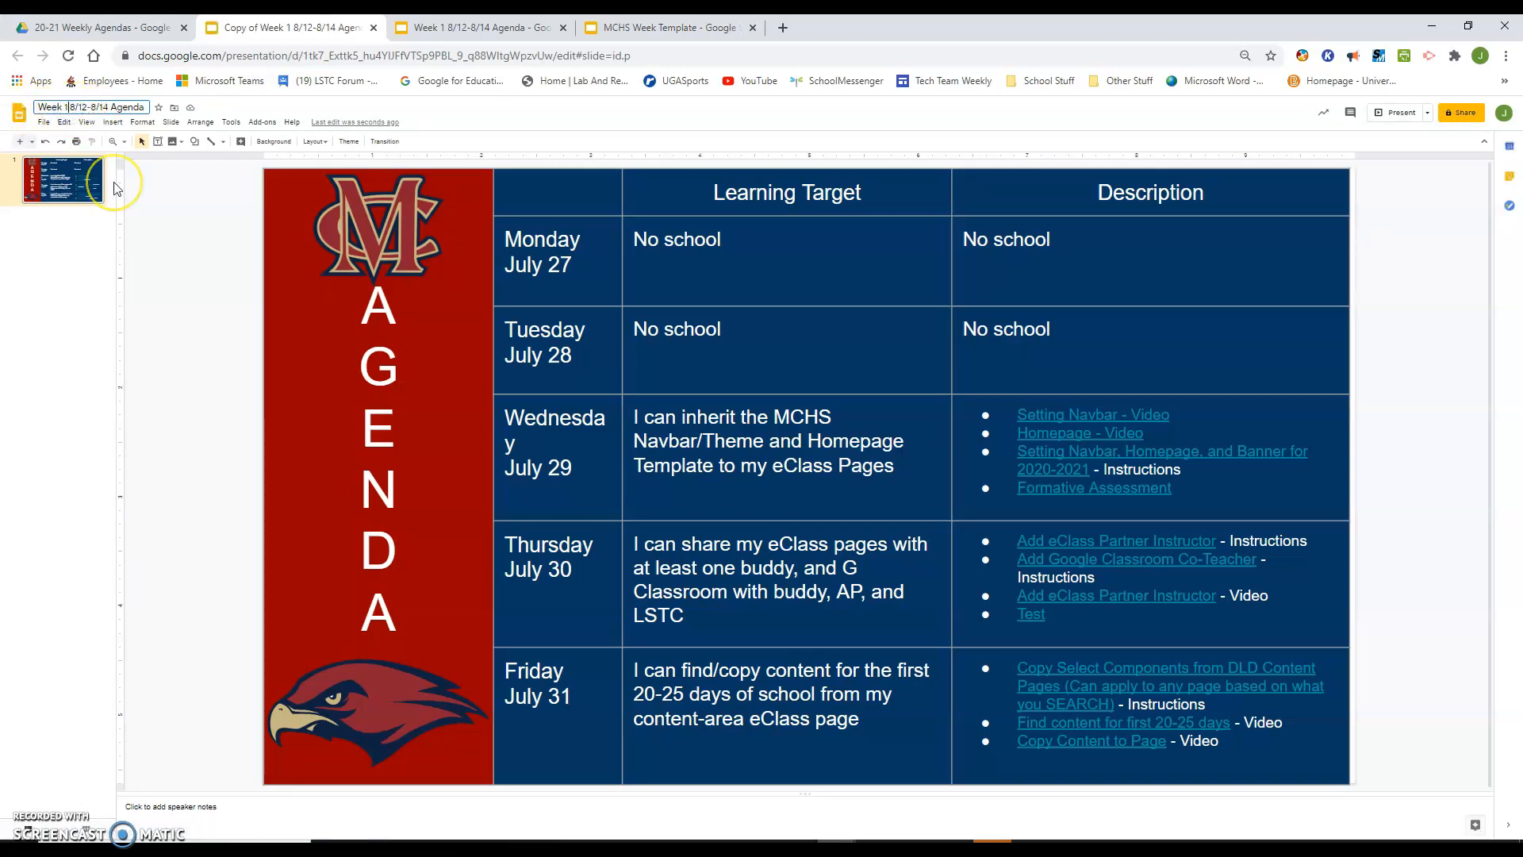
pyautogui.write('2')
pyautogui.click(85, 105)
pyautogui.press('BackSpace')
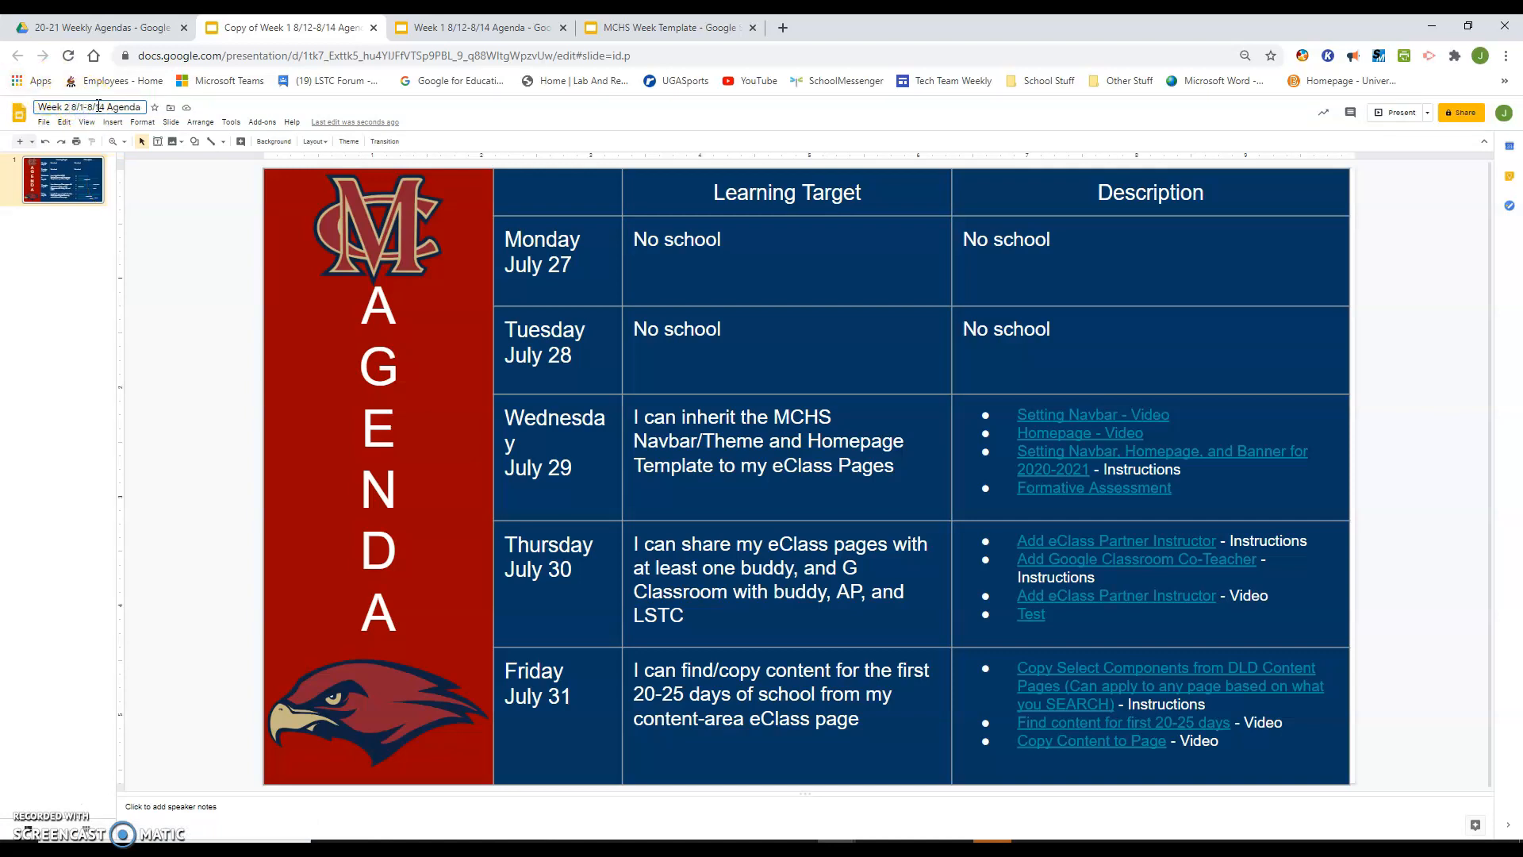
pyautogui.write('7')
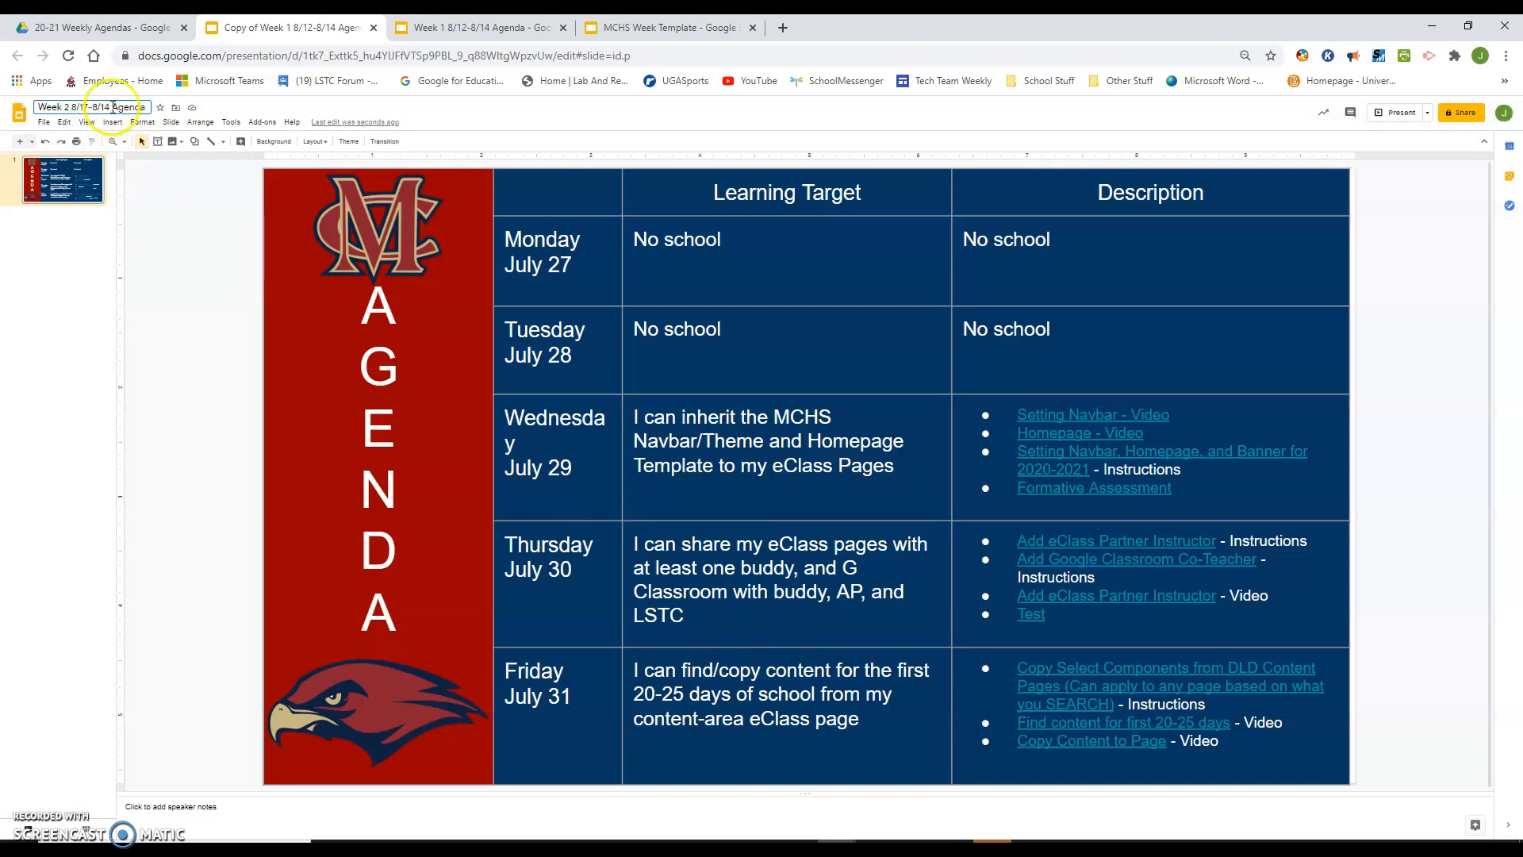
pyautogui.press('BackSpace')
pyautogui.press('BackSpace')
pyautogui.write('21')
pyautogui.click(194, 371)
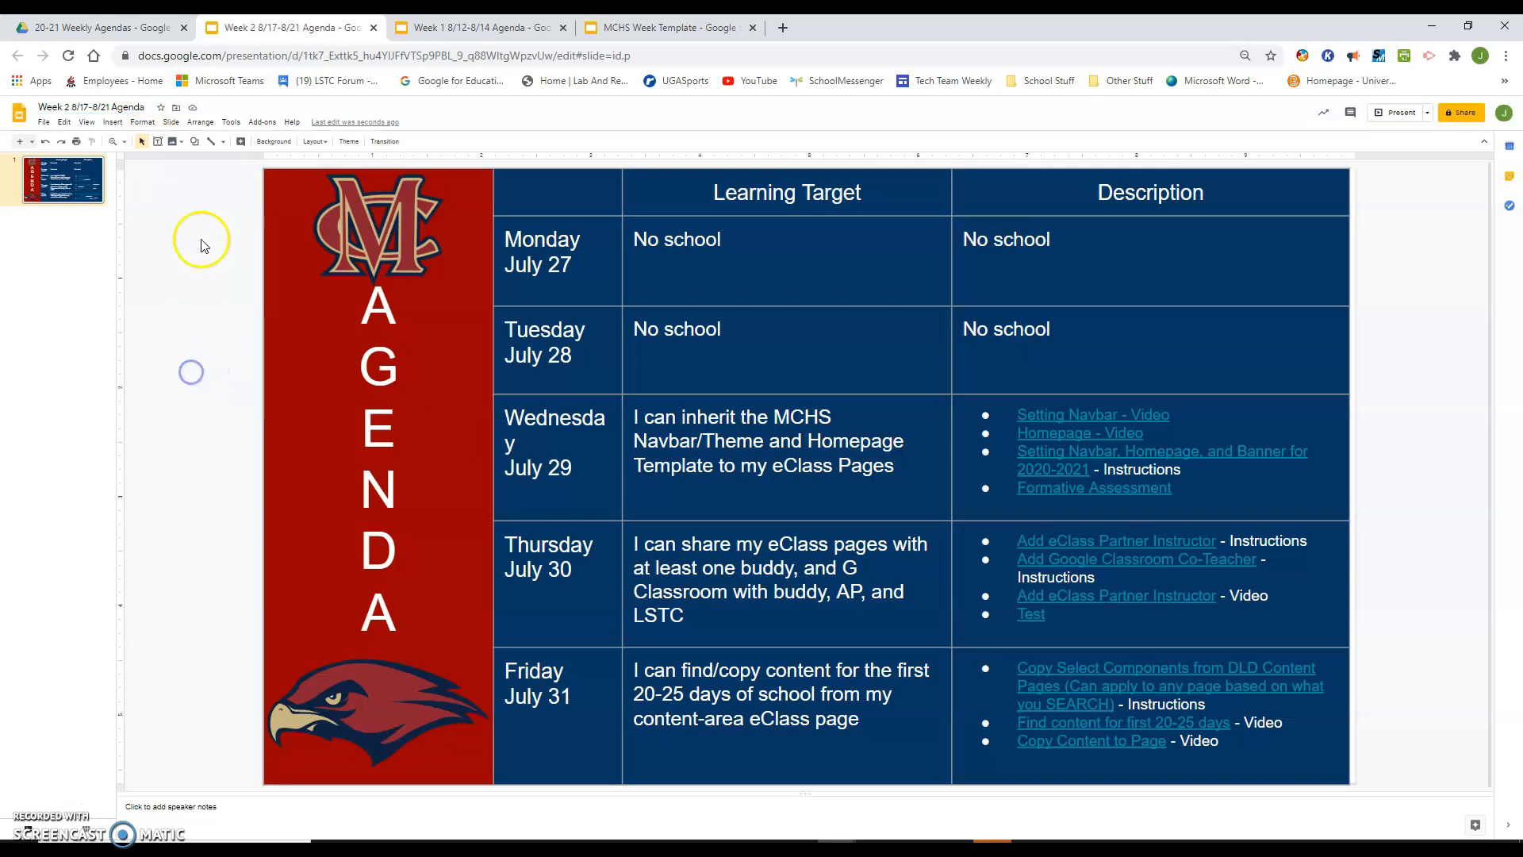
pyautogui.click(103, 27)
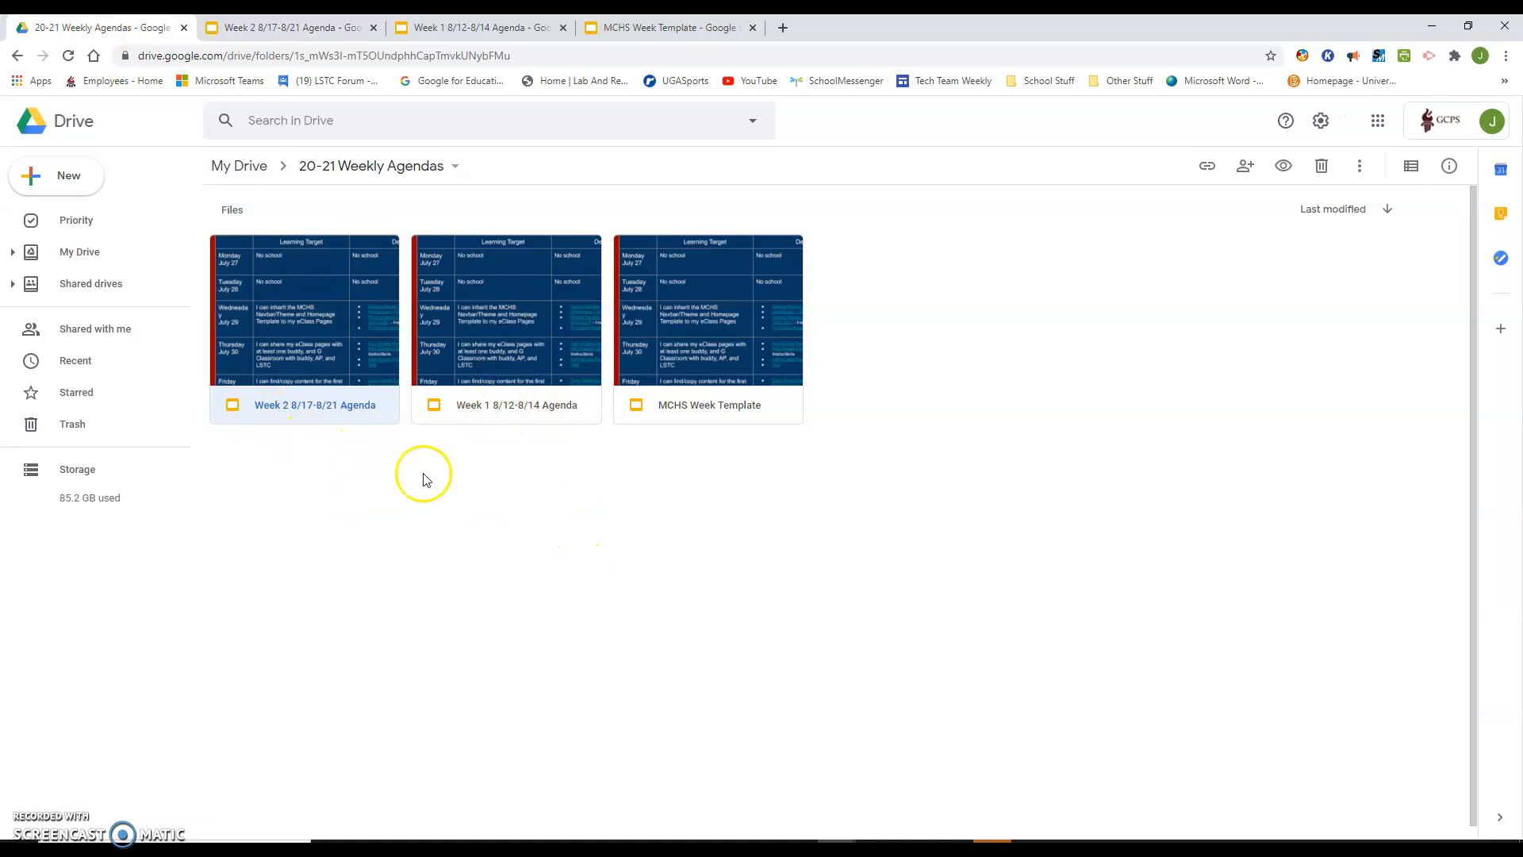
# Open the Gwinnett County Public Schools employee portal in a new browser tab and launch eCLASS C&I
pyautogui.doubleClick(280, 405)
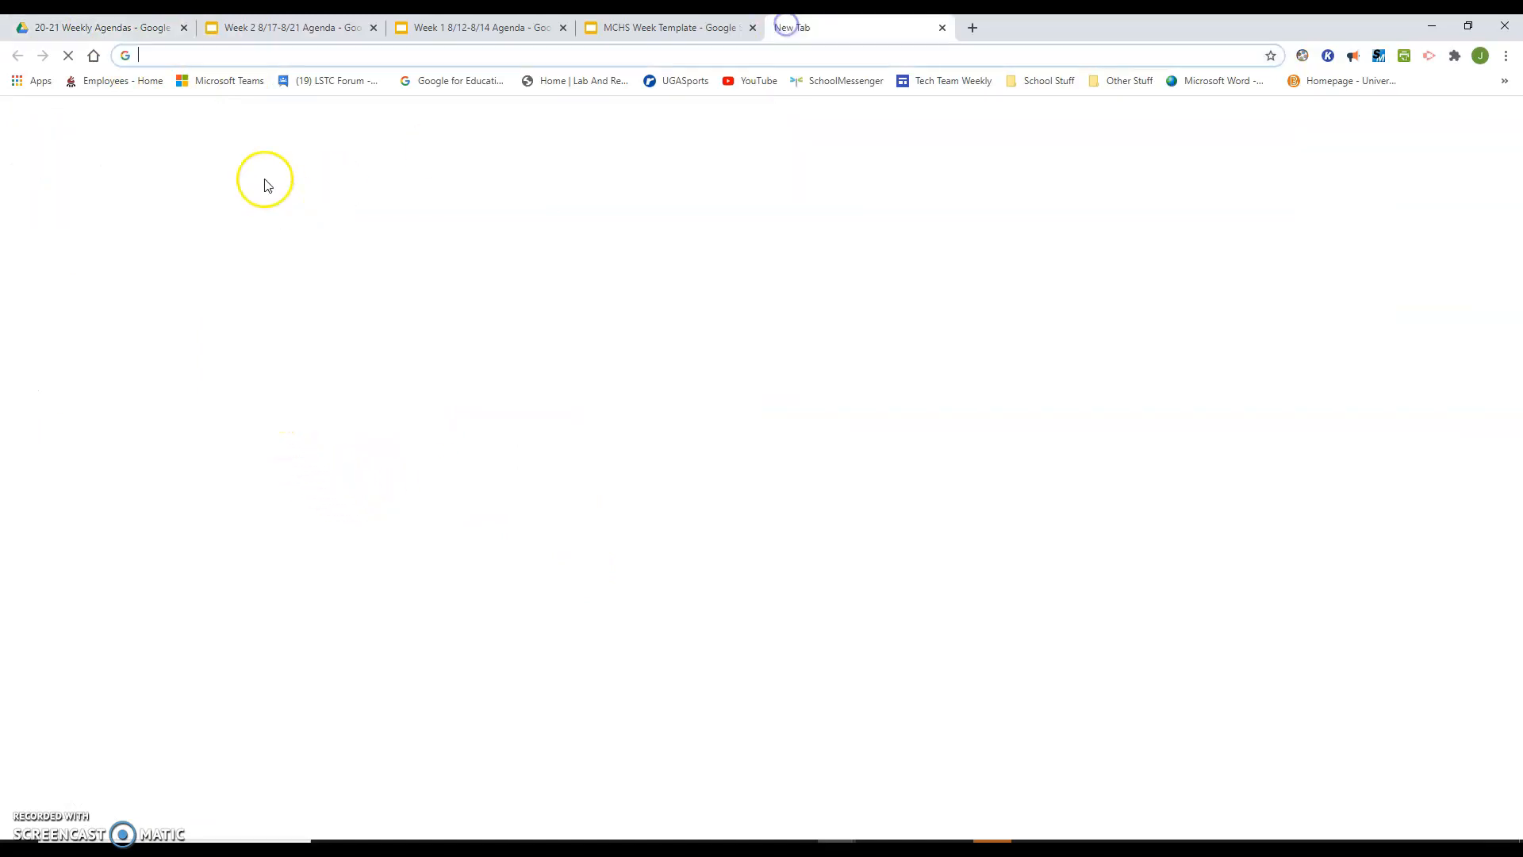
pyautogui.click(150, 81)
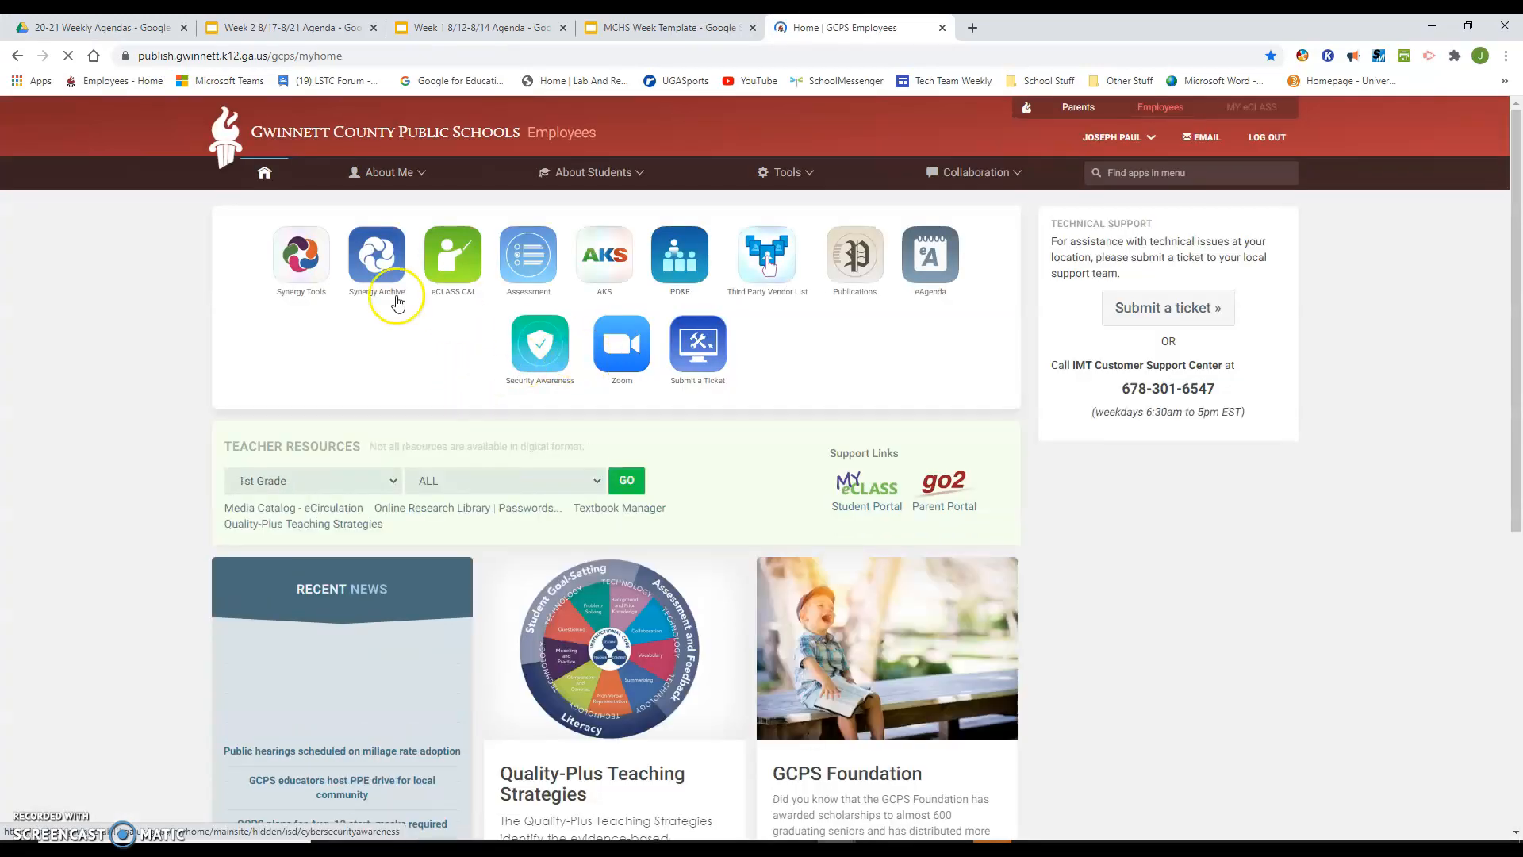
pyautogui.click(445, 242)
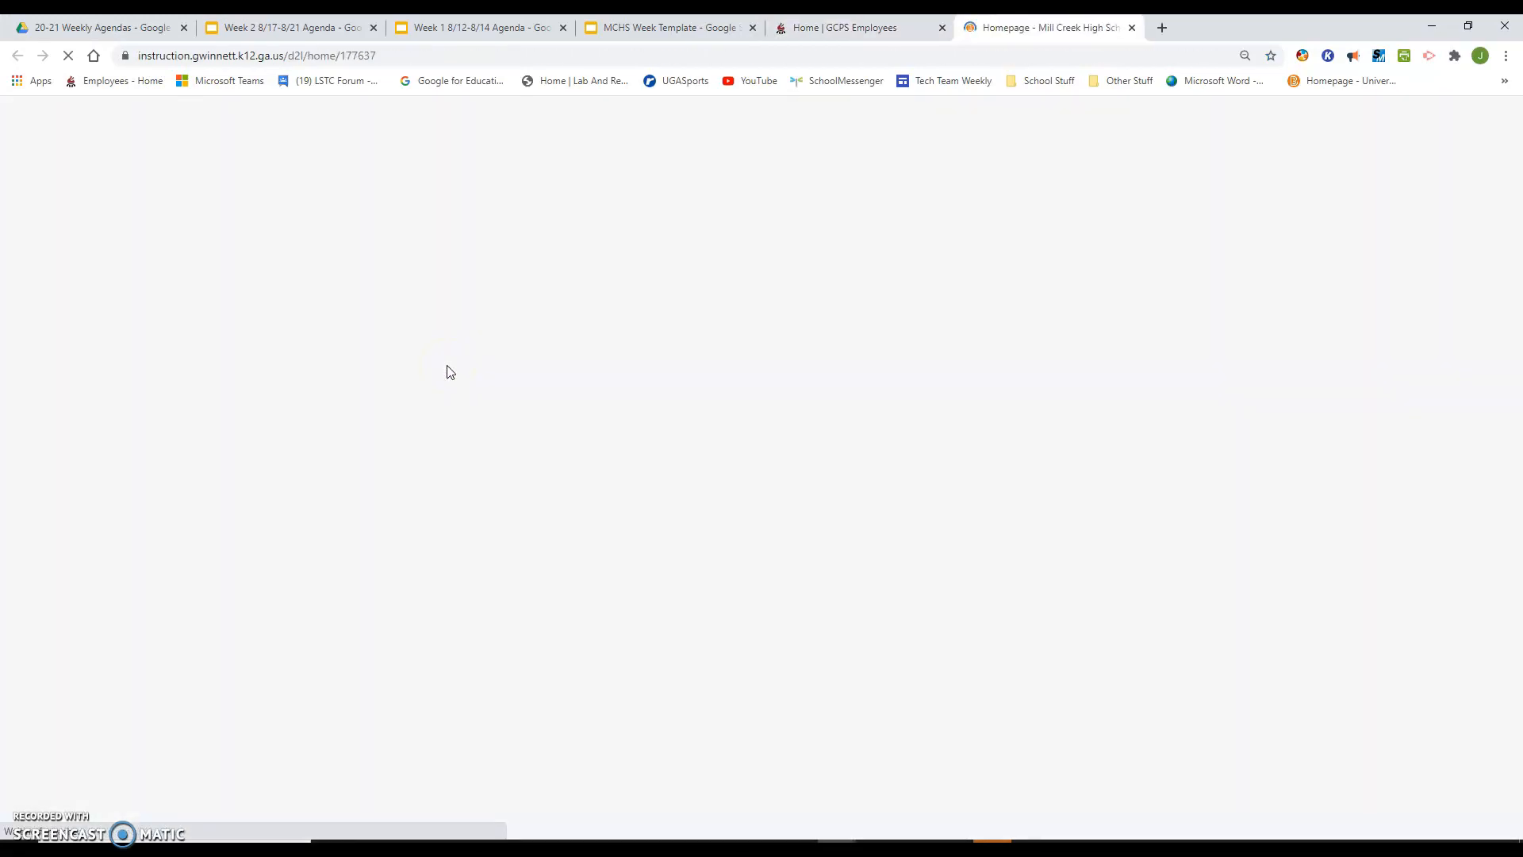
# Open the Mill Creek LSTC Homepage course from the eCLASS course list
pyautogui.click(891, 131)
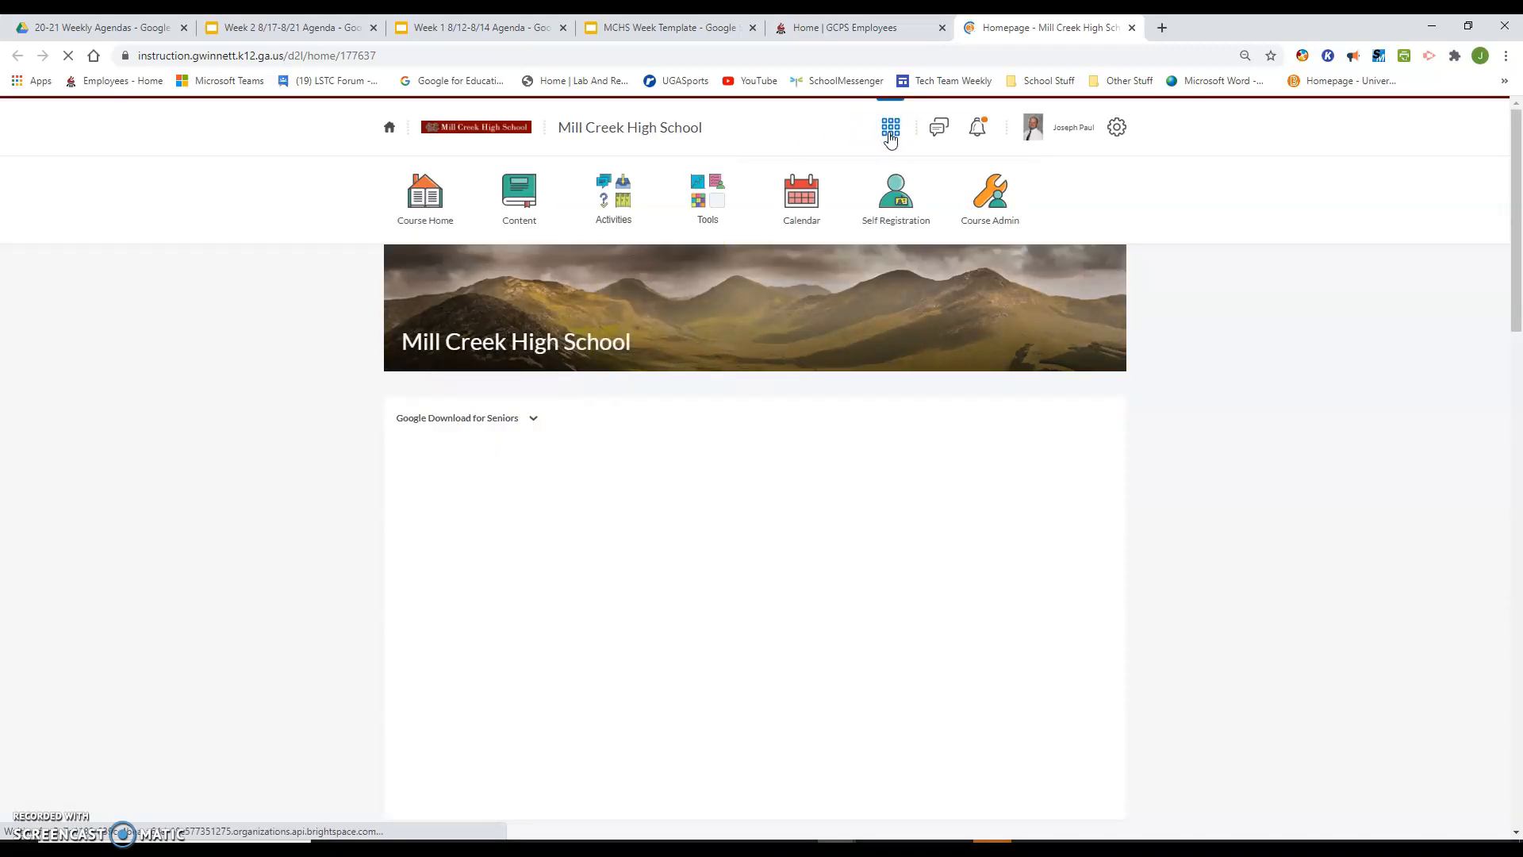
pyautogui.click(890, 131)
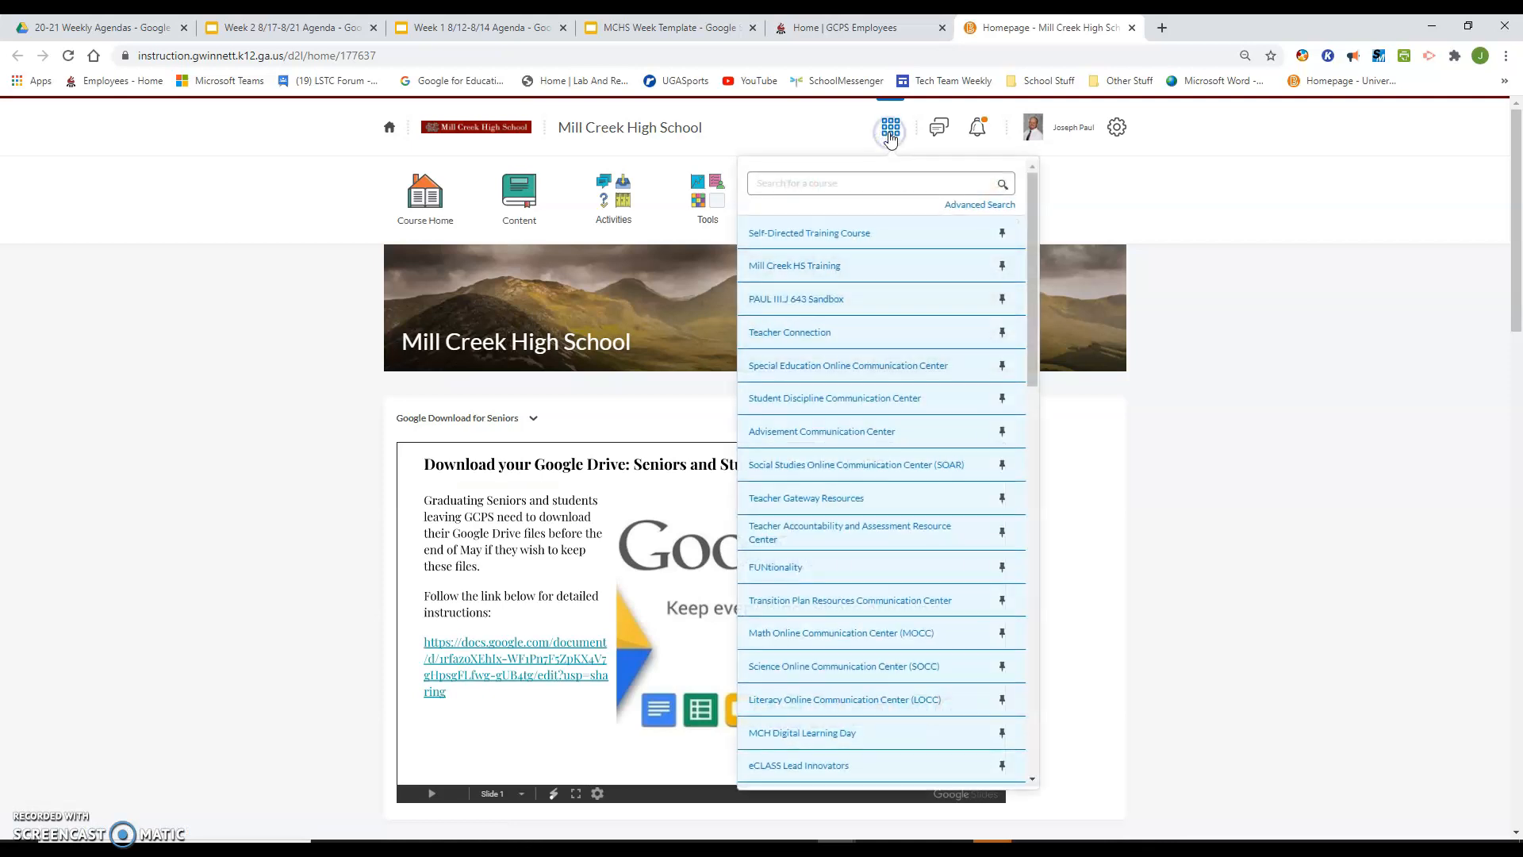
pyautogui.scroll(-2, 843, 464)
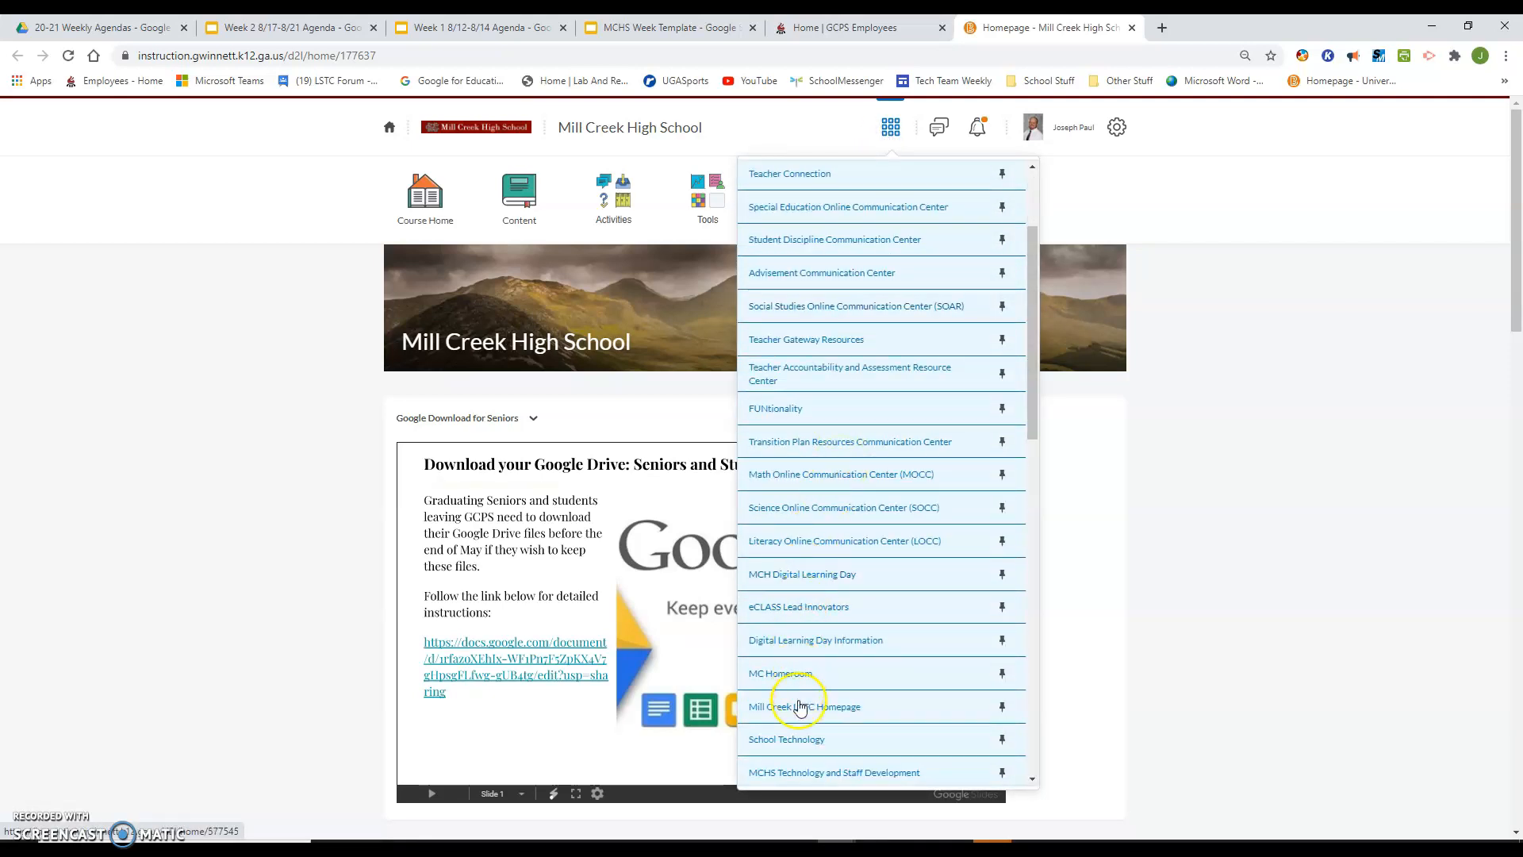
pyautogui.click(802, 708)
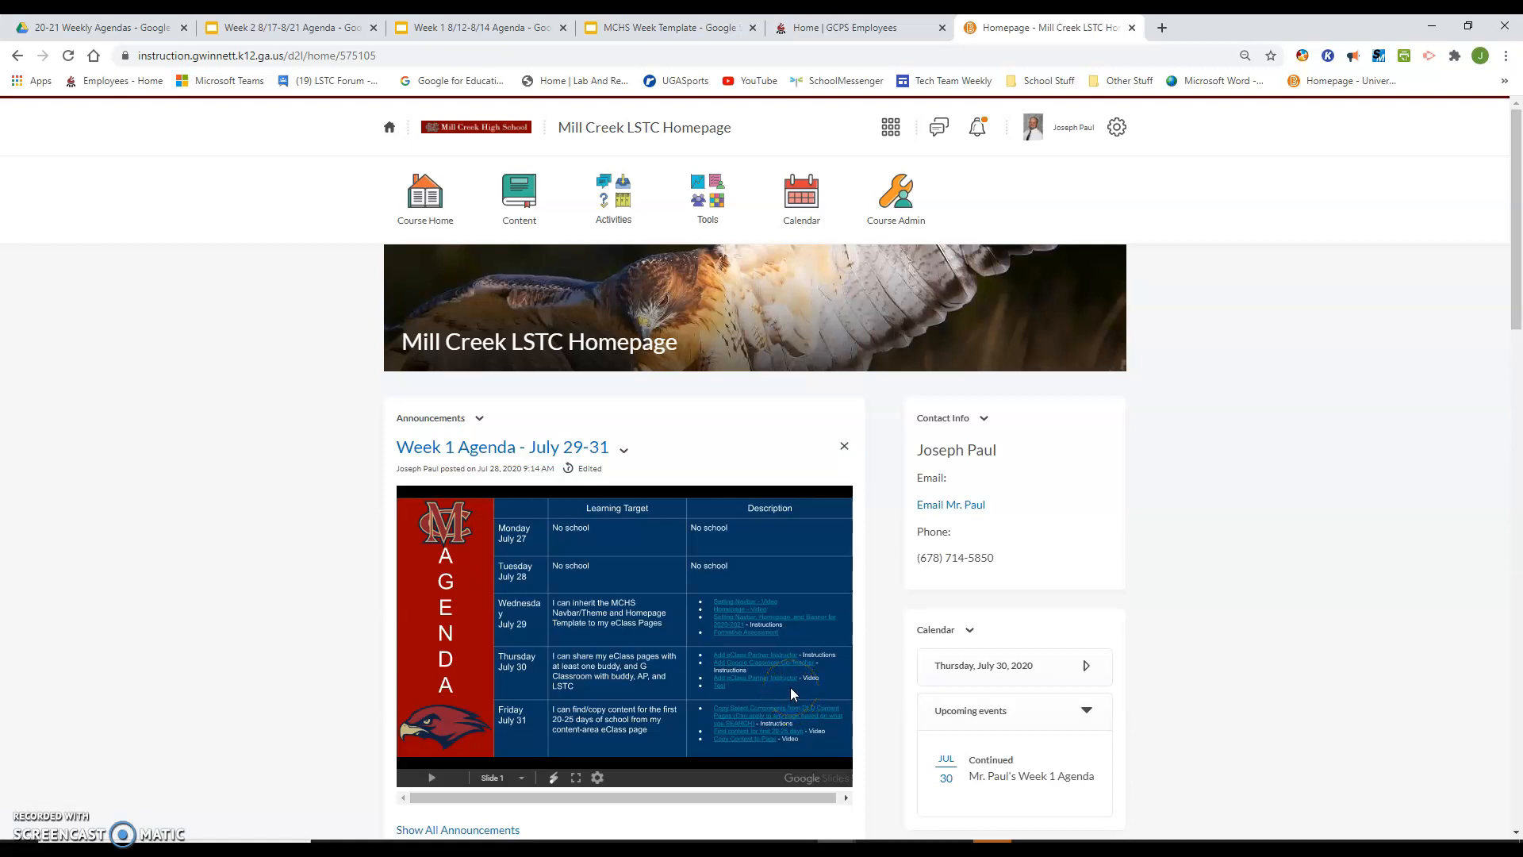
# Start a new announcement on the course homepage with the headline "Week 2 Agenda" and place the cursor in its content
pyautogui.click(484, 424)
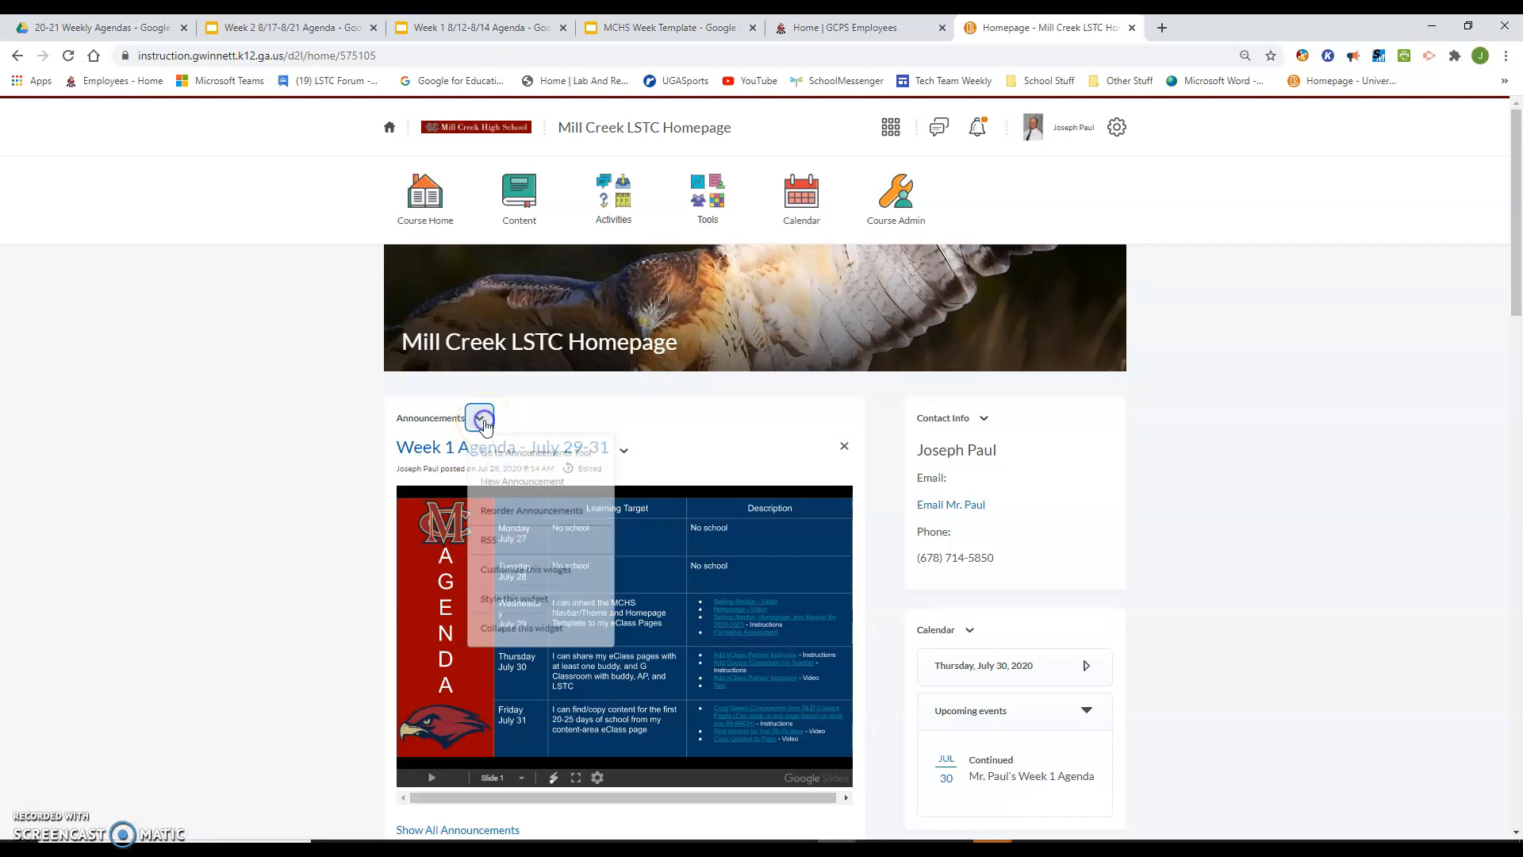
pyautogui.click(553, 489)
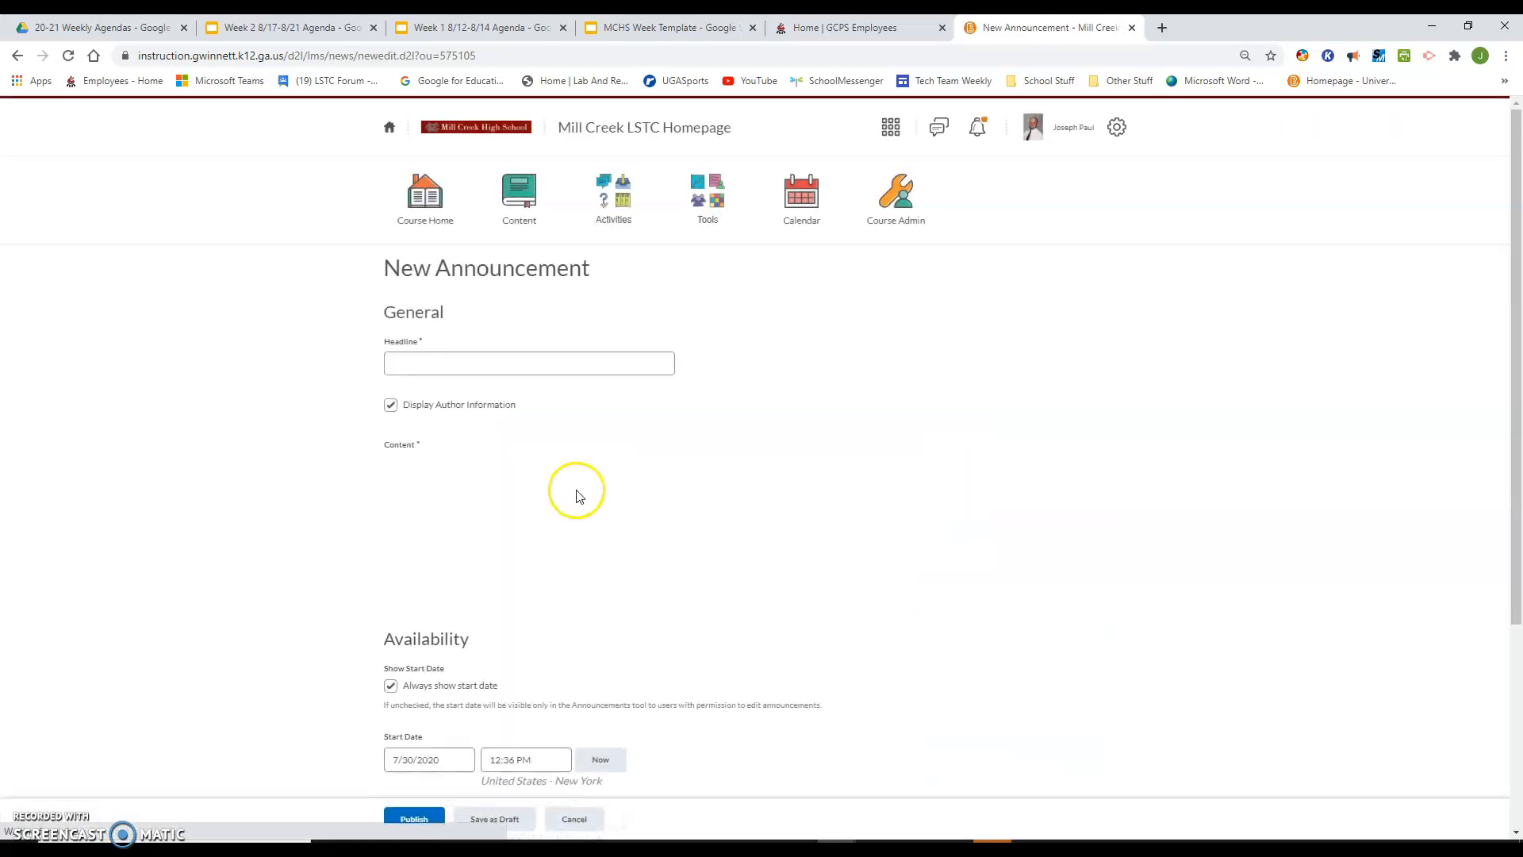
pyautogui.click(461, 366)
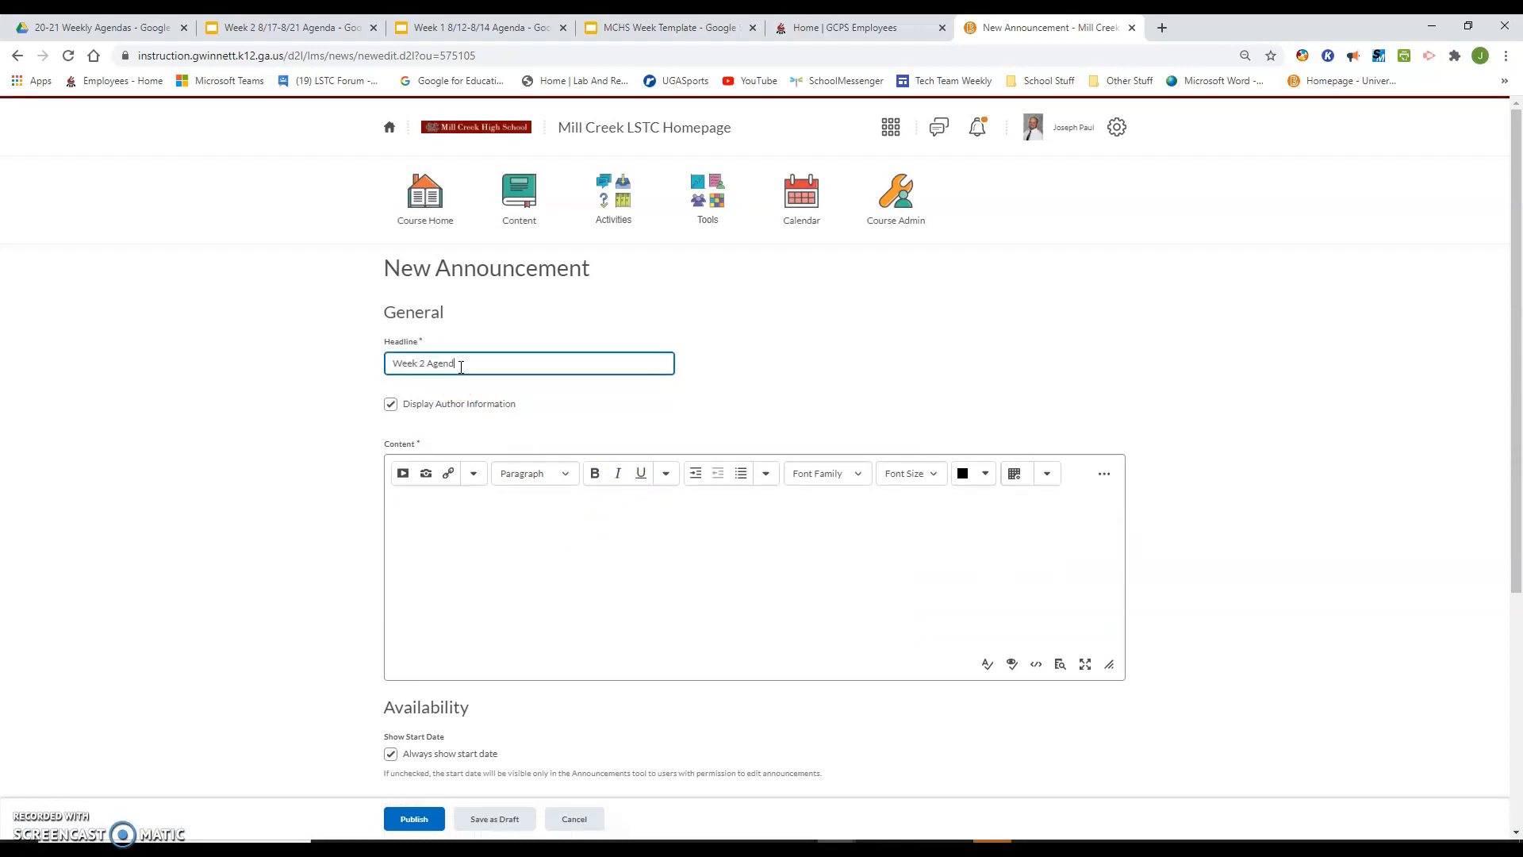
pyautogui.click(460, 553)
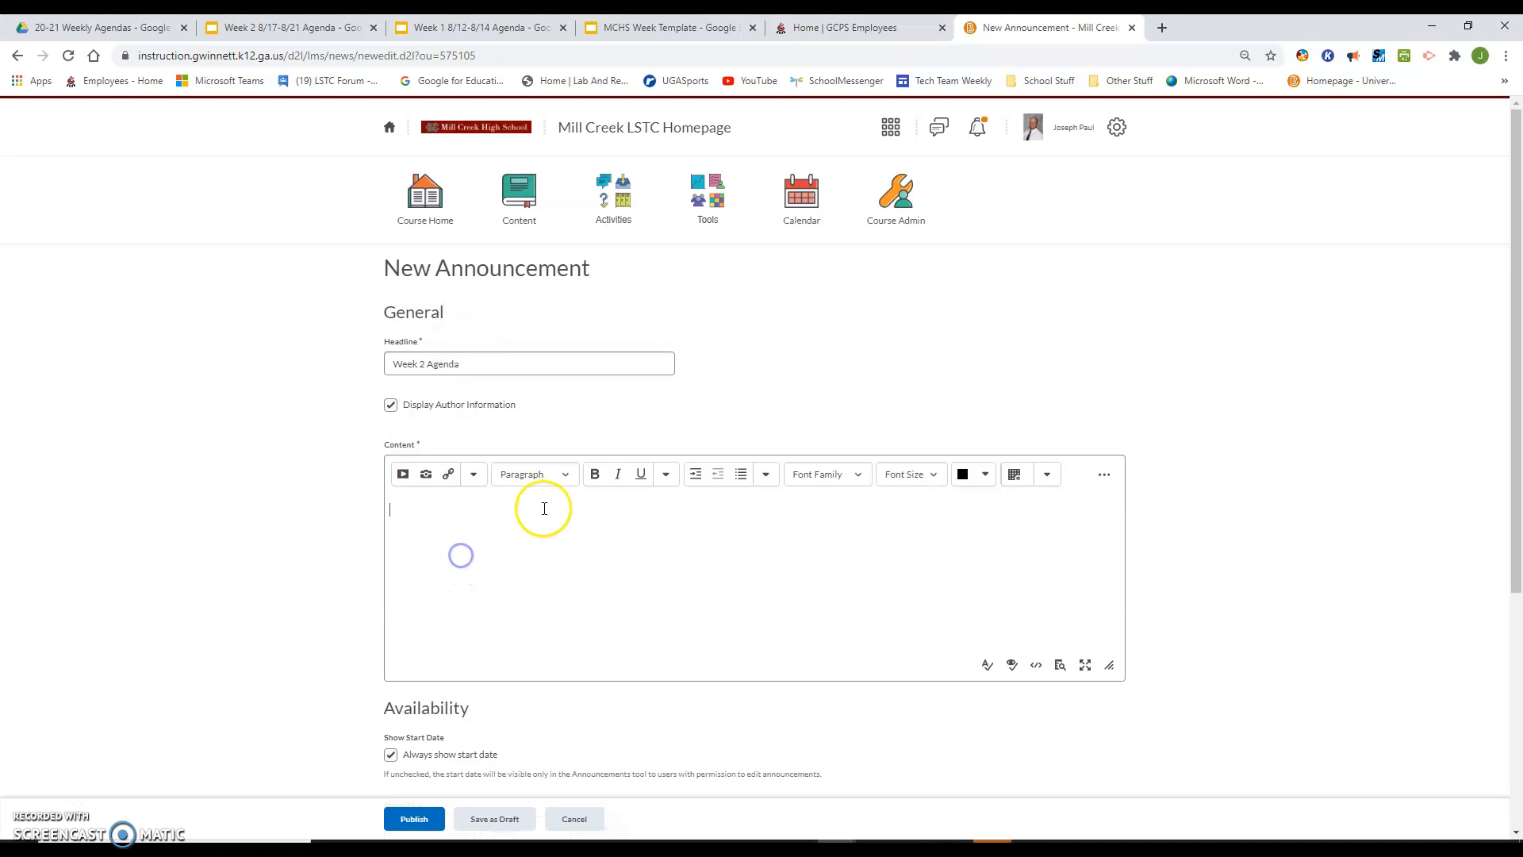
# In the Week 2 8/17-8/21 Agenda presentation, set up web publishing as an embed with a custom size of 659 by 400 px
pyautogui.click(292, 27)
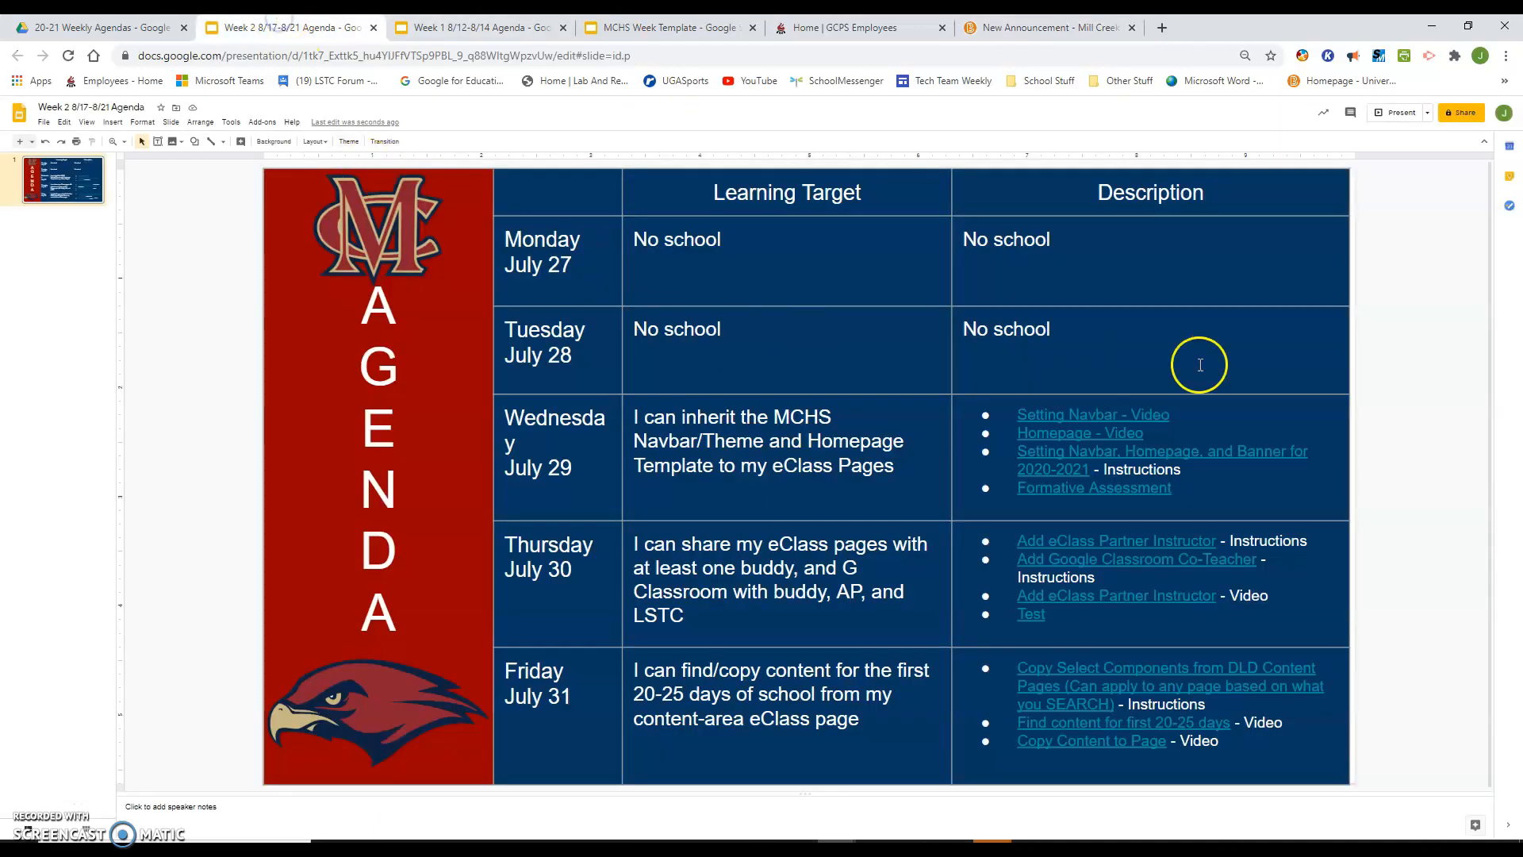
pyautogui.click(44, 121)
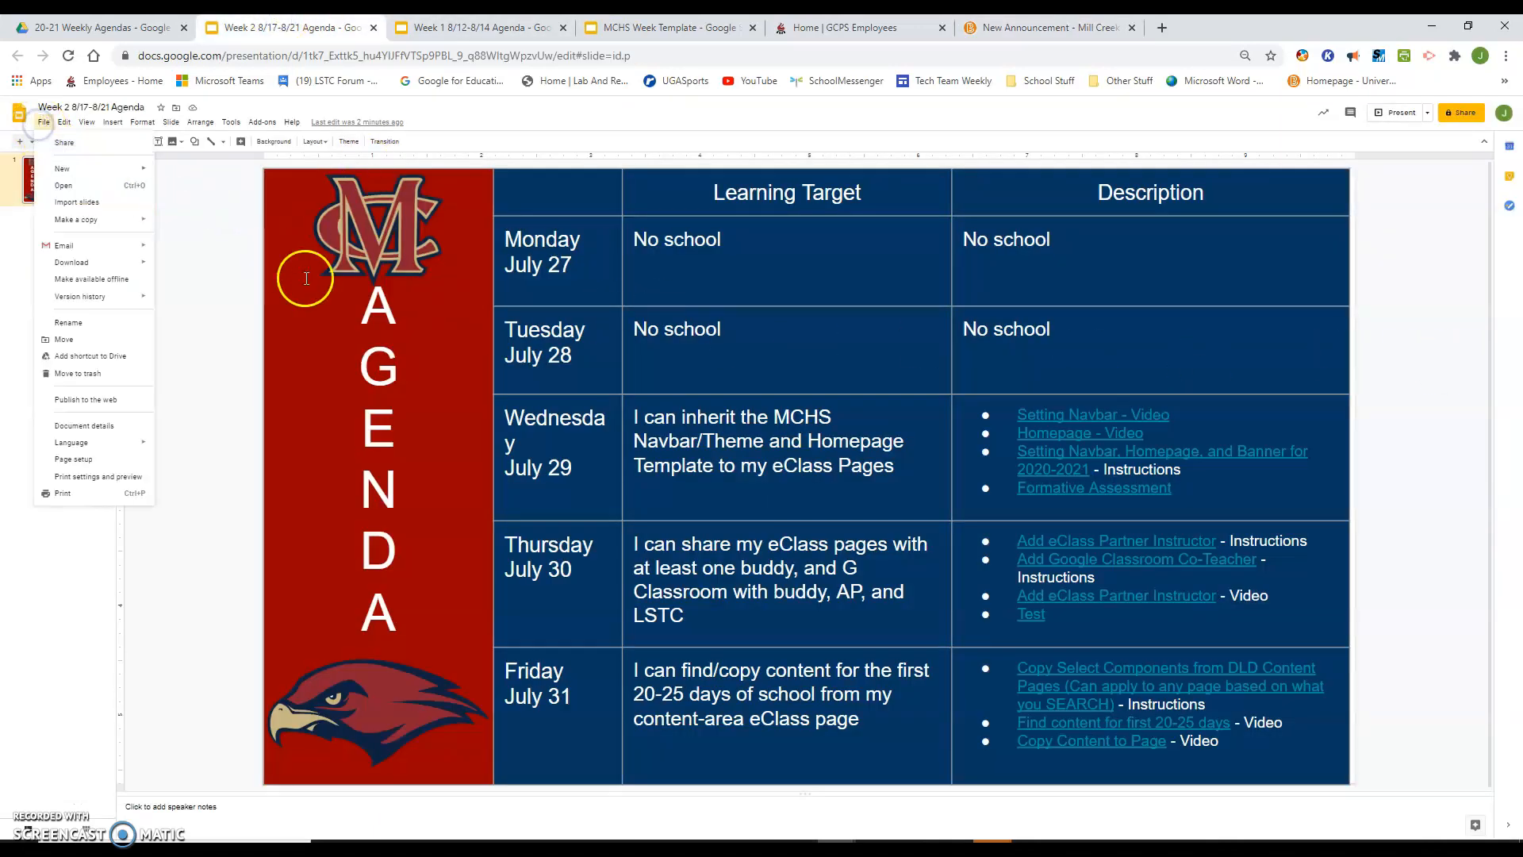
pyautogui.click(85, 399)
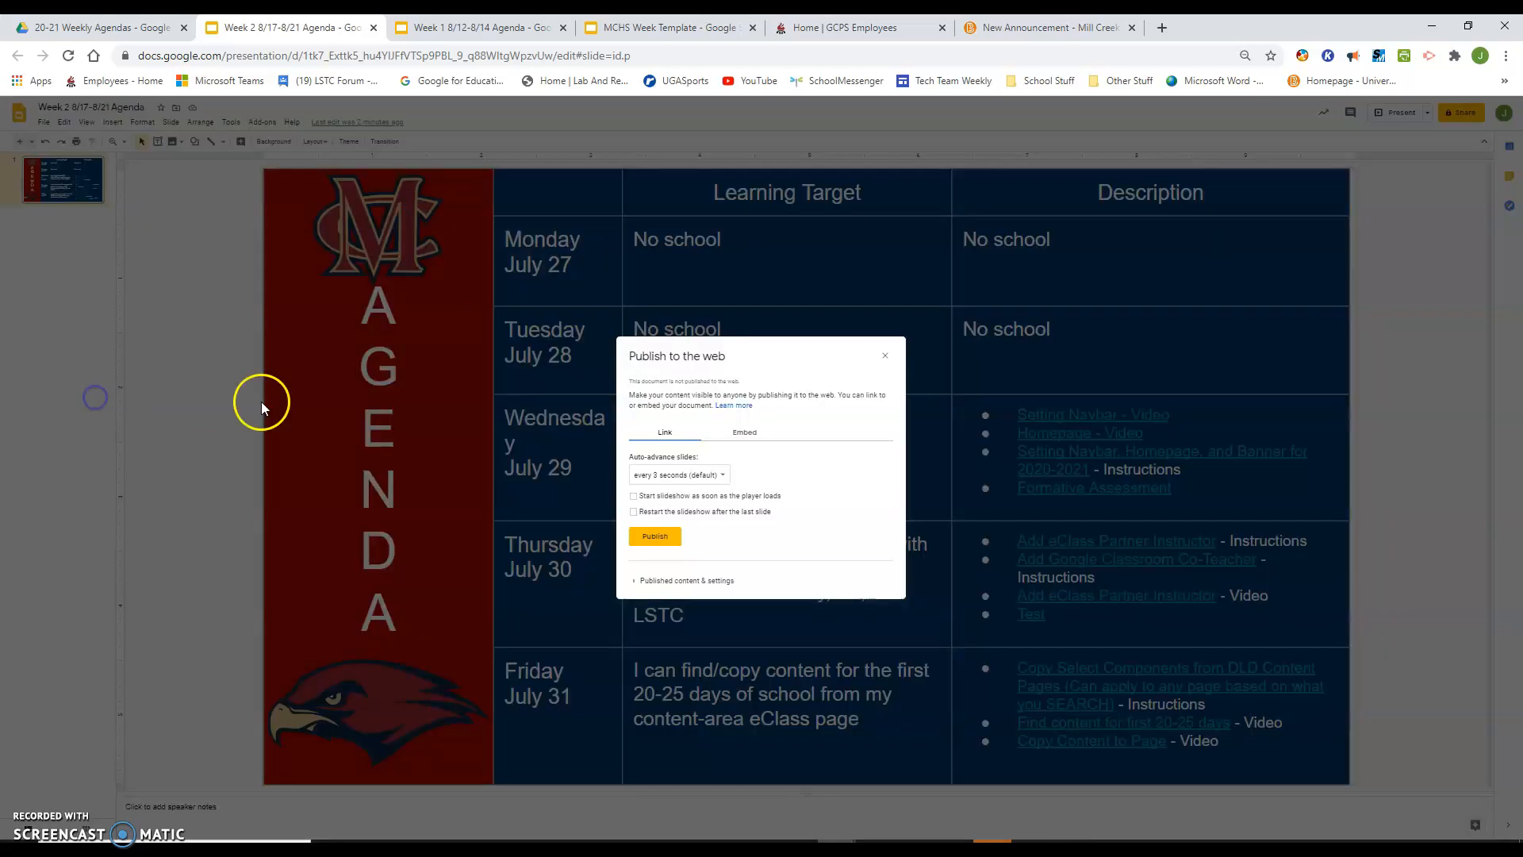
pyautogui.click(733, 435)
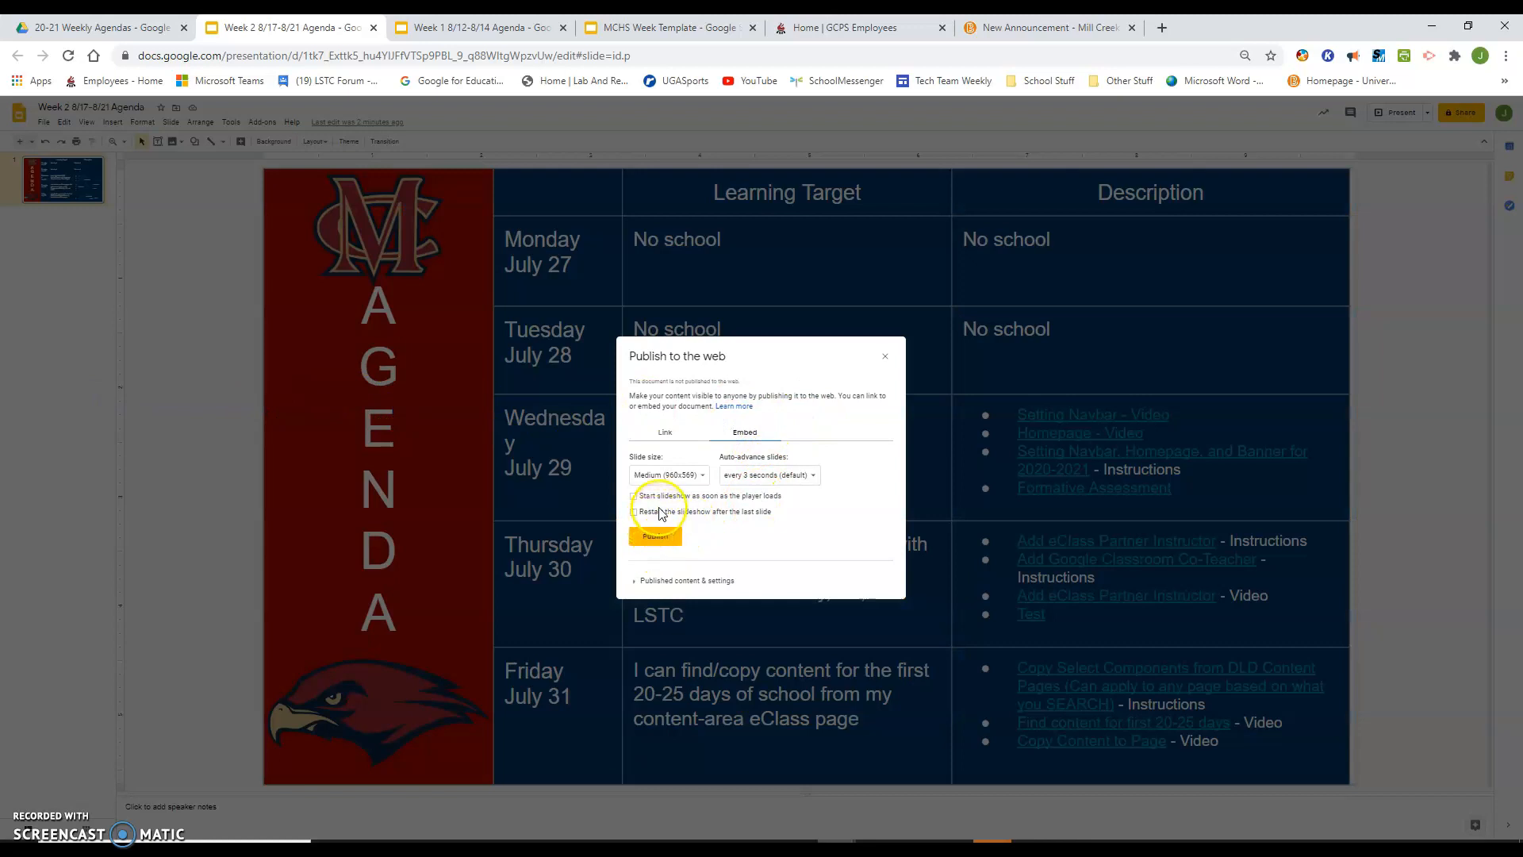
pyautogui.click(667, 475)
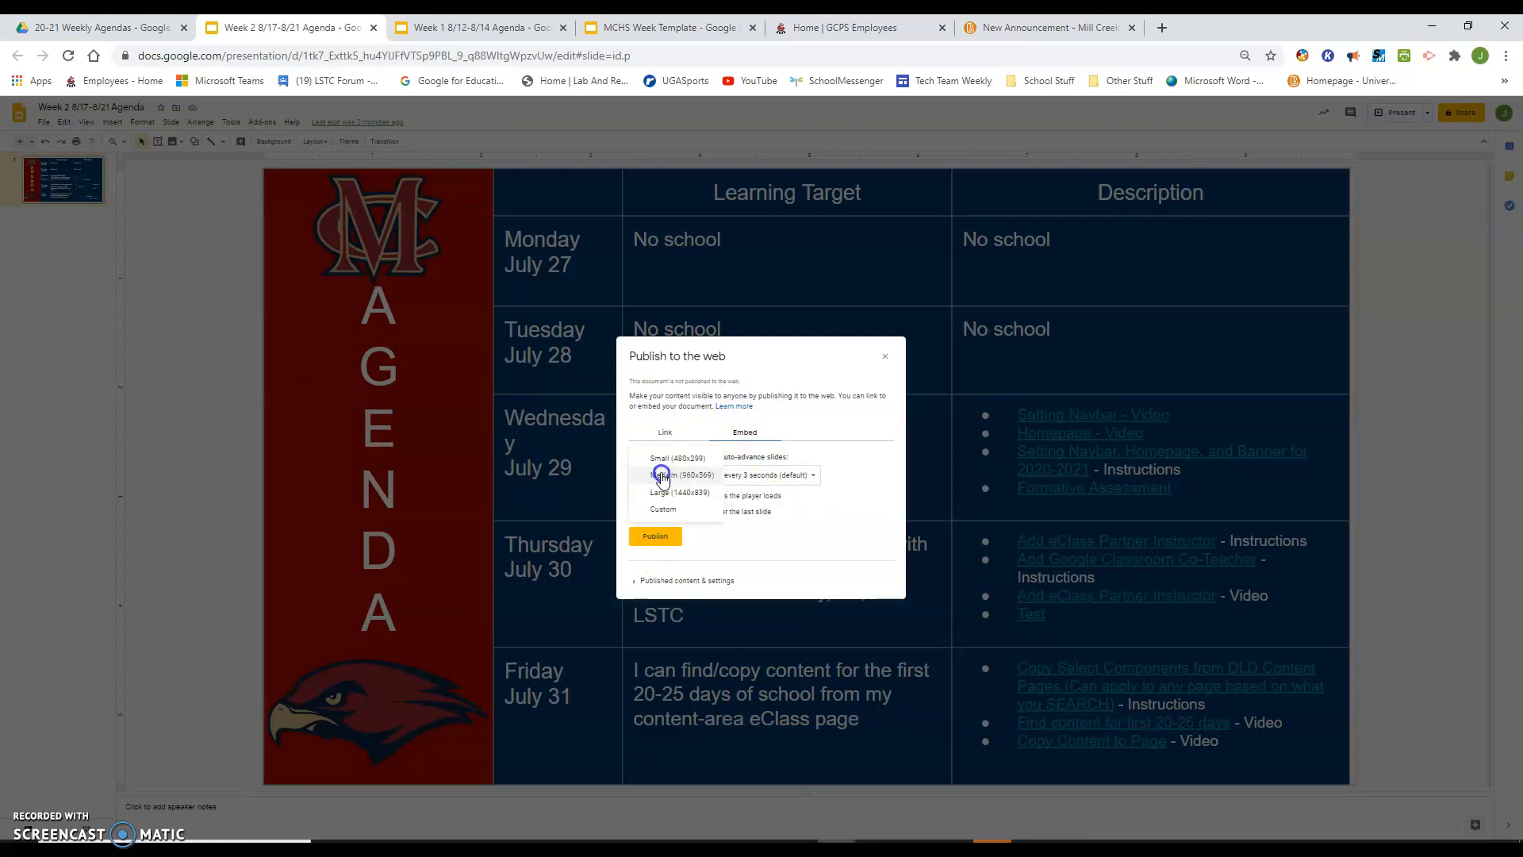
pyautogui.click(678, 510)
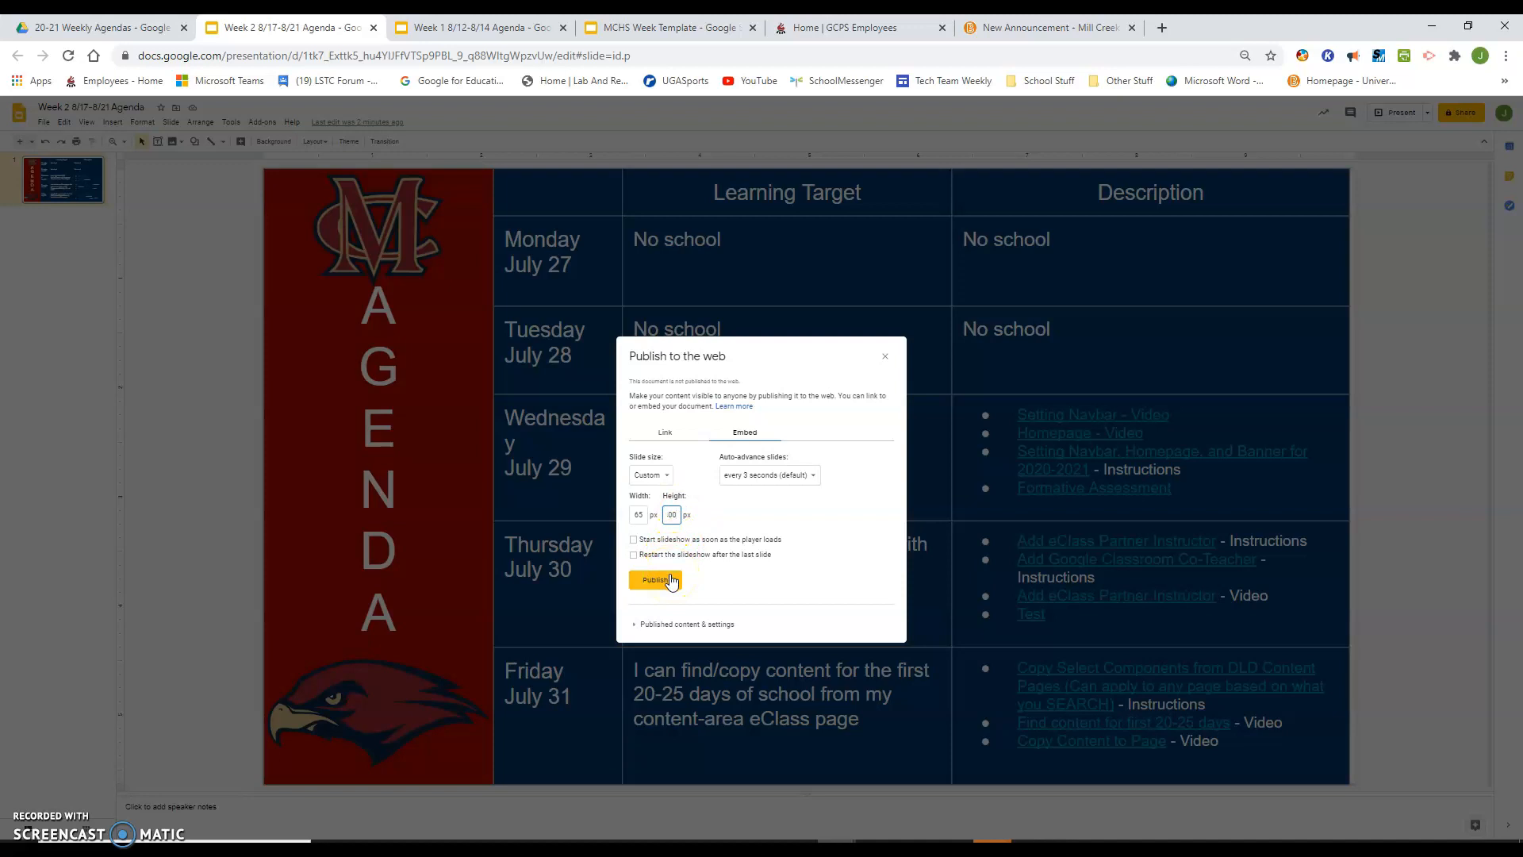
# Publish the Week 2 presentation to the web and copy its embed code
pyautogui.click(671, 581)
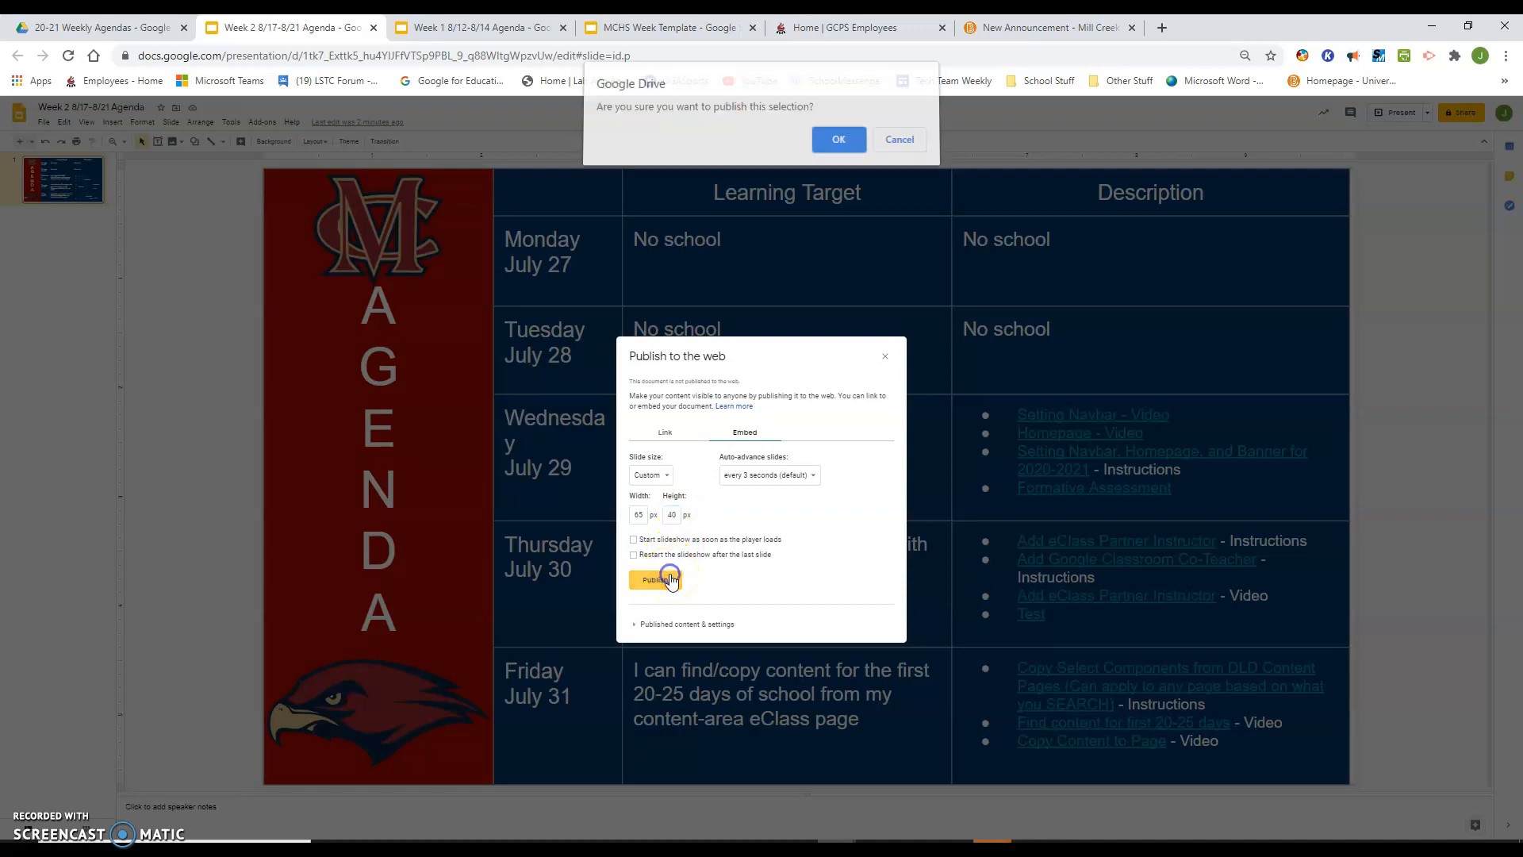
pyautogui.click(840, 146)
pyautogui.rightClick(726, 534)
pyautogui.click(793, 553)
# Insert the copied Google Slides embed code into the content of the Week 2 Agenda announcement
pyautogui.hotkey('ctrl', '9')
pyautogui.click(402, 474)
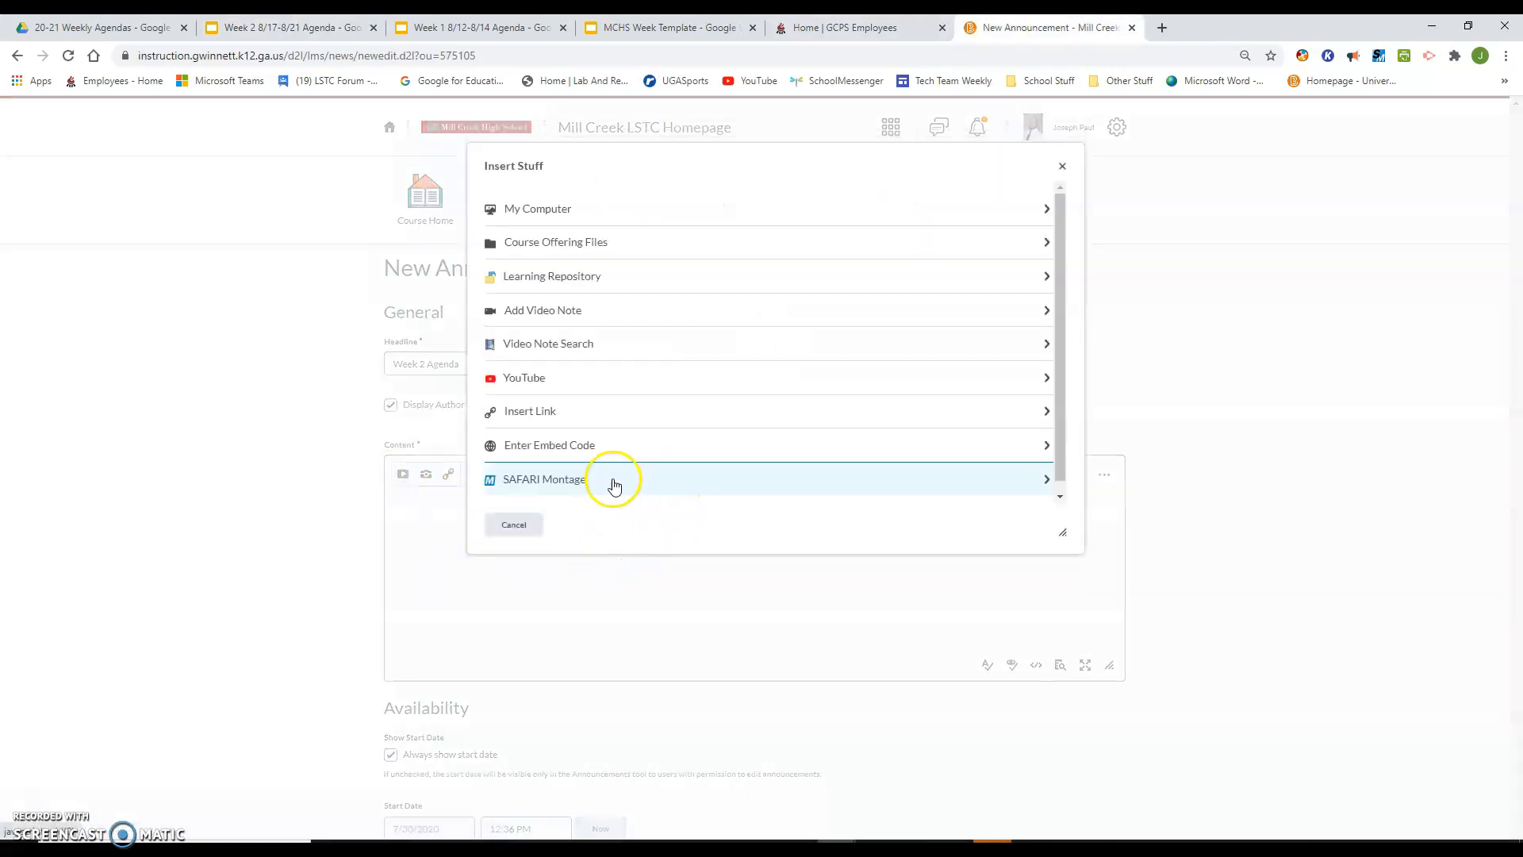
pyautogui.click(571, 448)
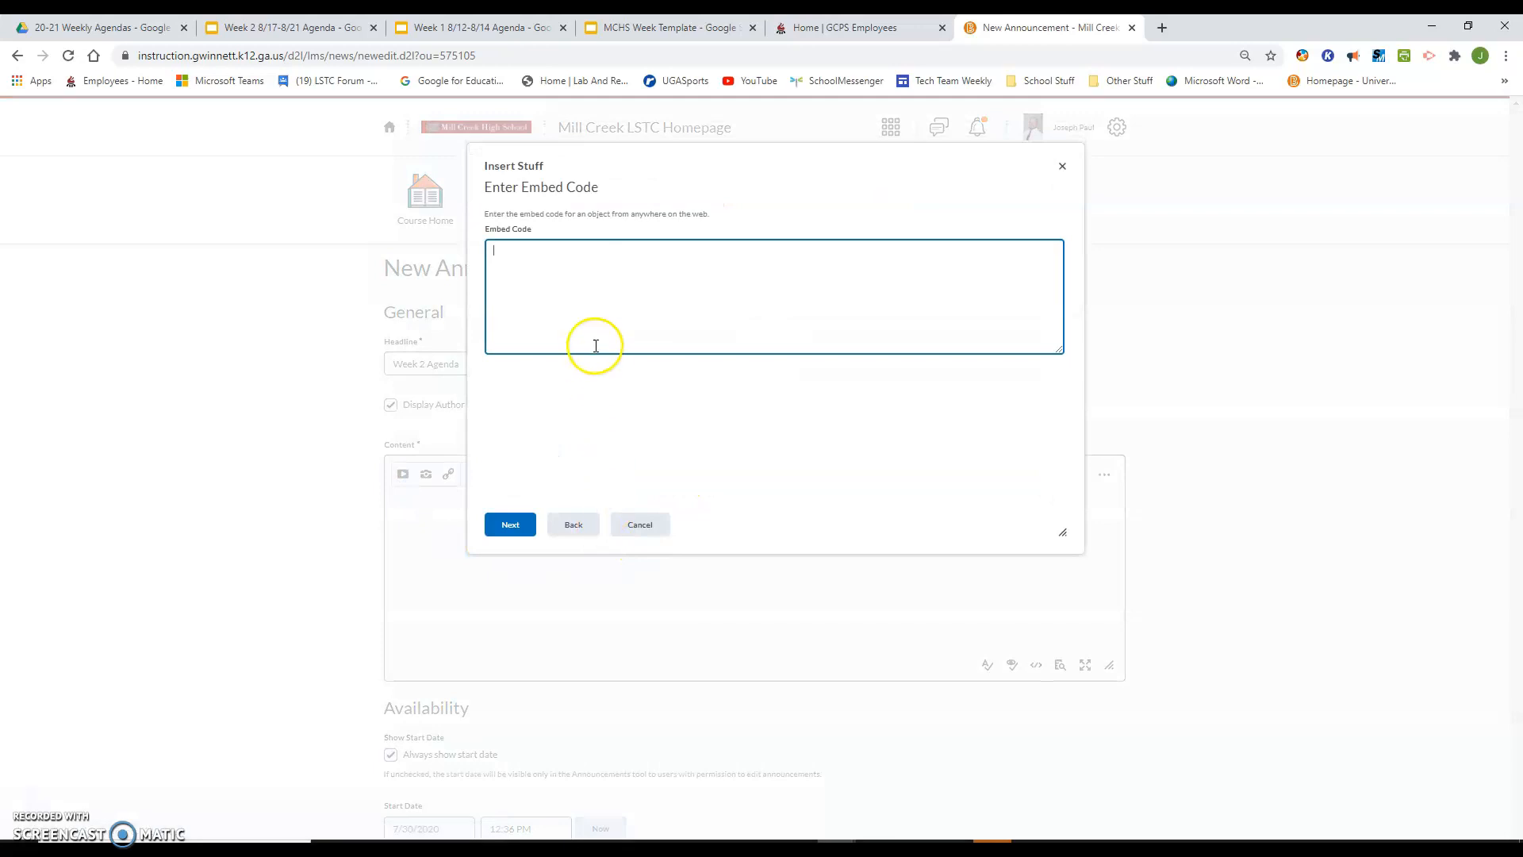
pyautogui.write('<iframe src="https://docs.google.com/presentation/d/e/2PACX-1vQuS5sBauzTZ_-4fcyYqLtXQkLiZSmVsbnl3NZWHTDMhl75CfXPwoAibGedBbtLRrUGcqT9tbl3H5B0/embed?start=false&loop=false&delayms=3000" frameborder="0" width="659" height="400" allowfullscreen="true" mozallowfullscreen="true" webkitallowfullscreen="true"></iframe>')
pyautogui.click(514, 527)
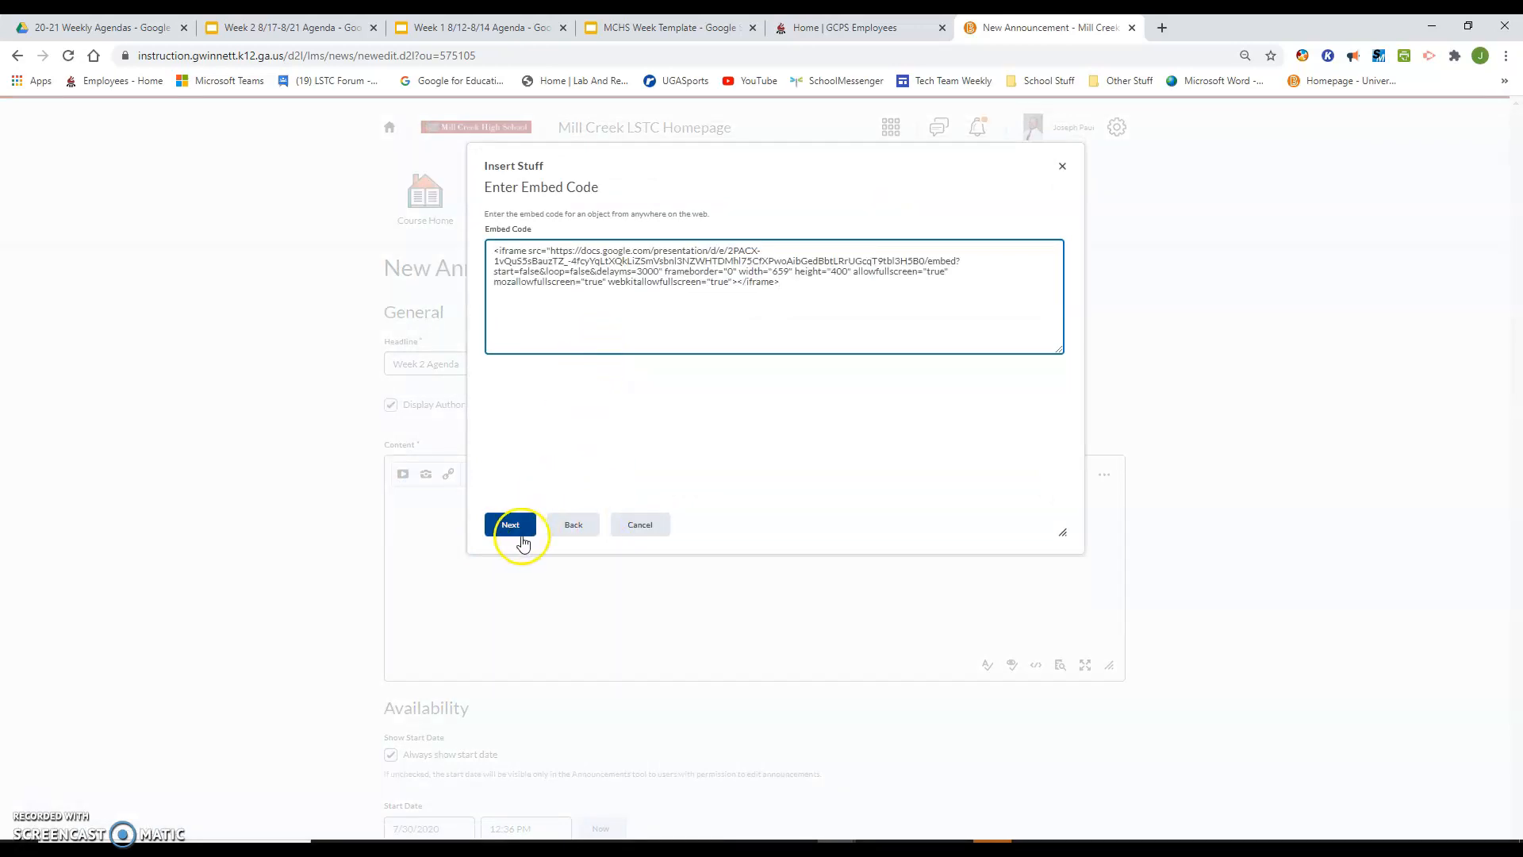
pyautogui.click(514, 526)
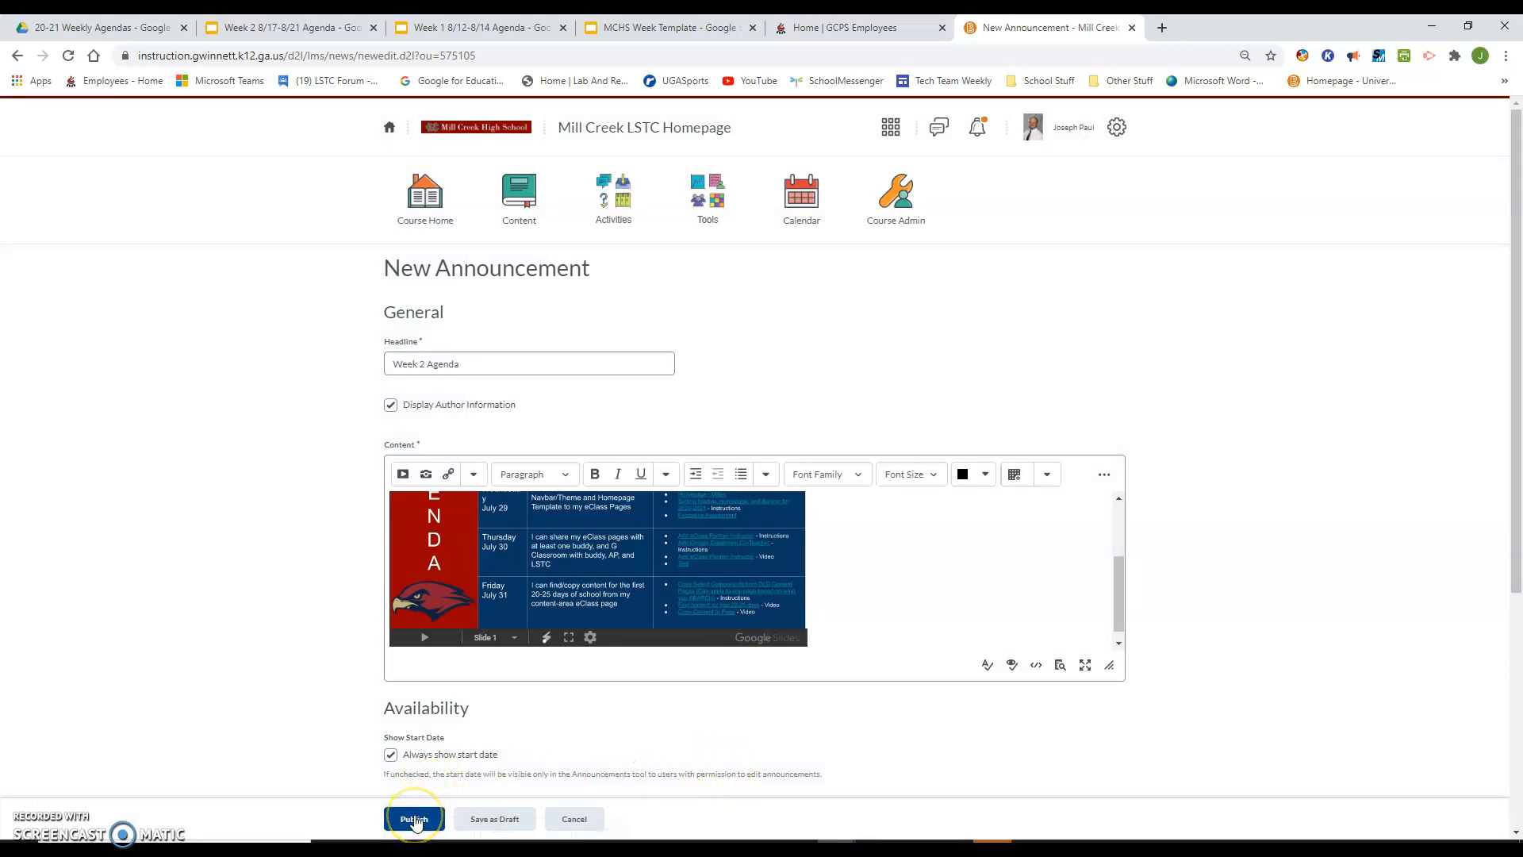
# Set the announcement's start date to August 3, 2020 and publish it
pyautogui.scroll(-2, 433, 762)
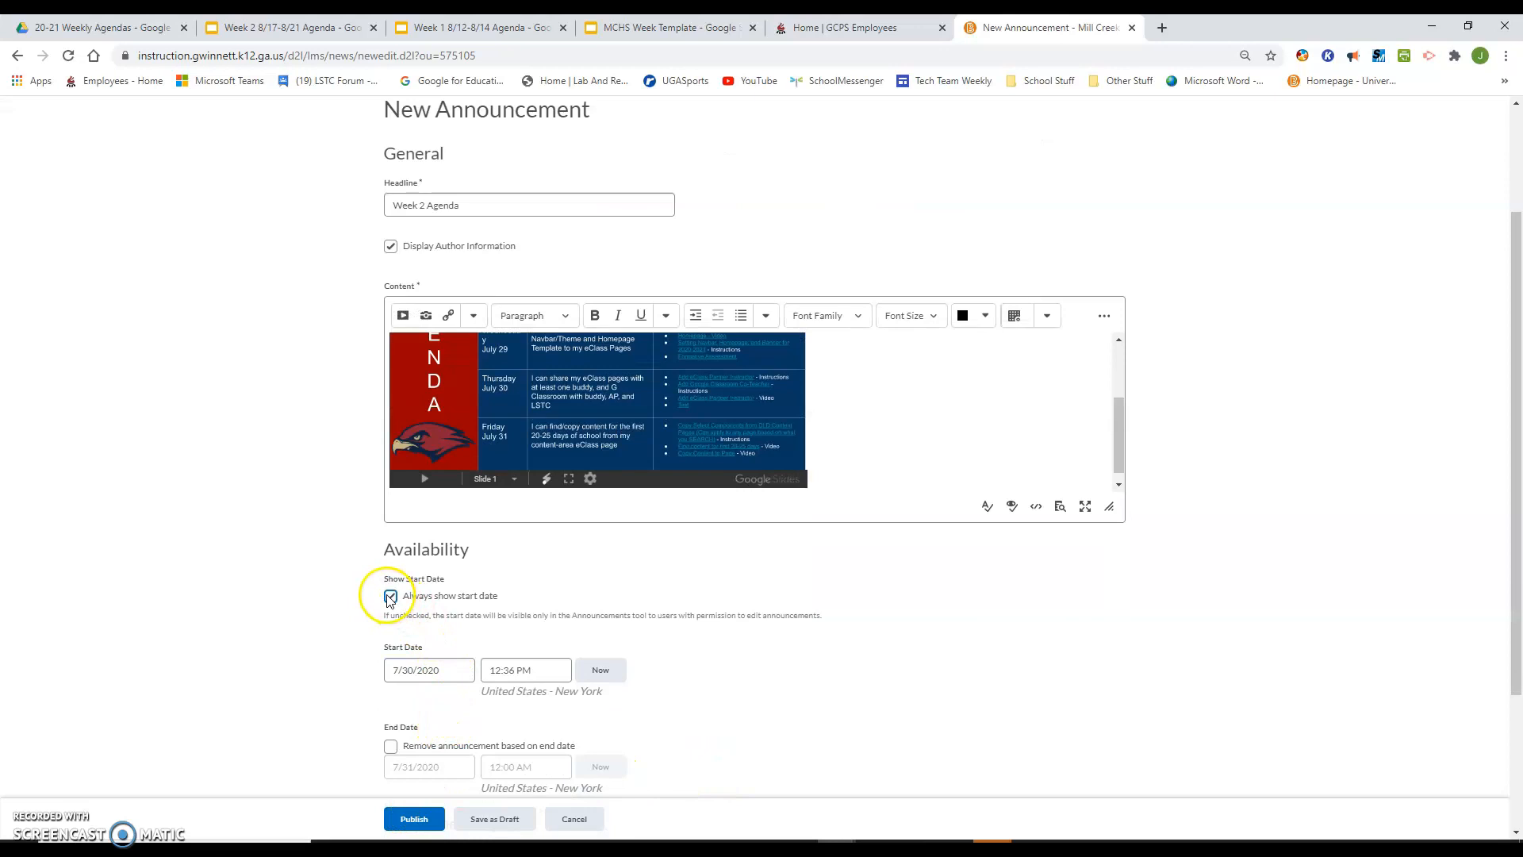
pyautogui.click(448, 668)
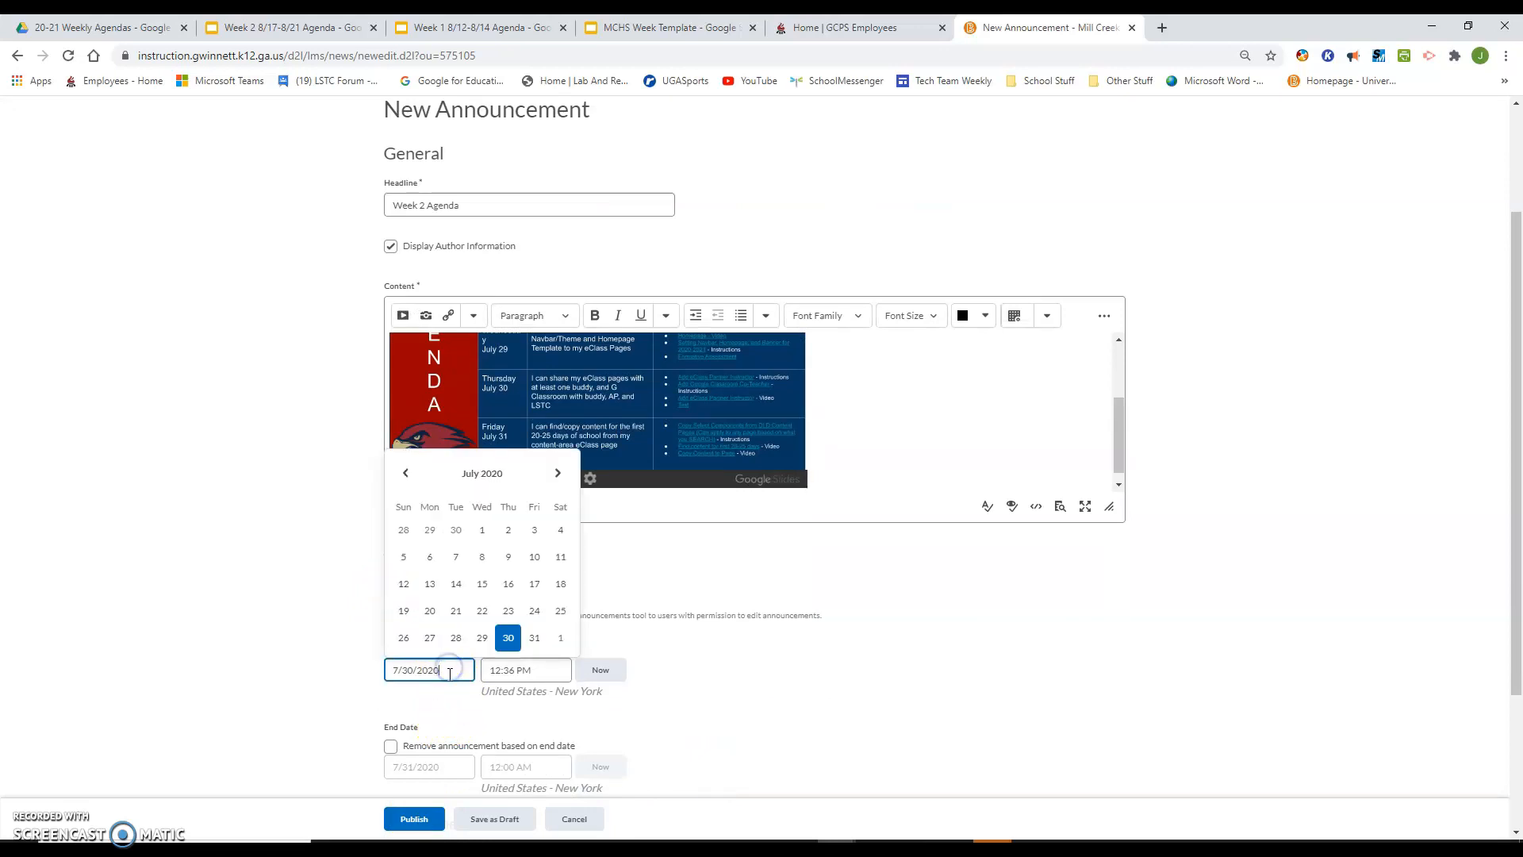
pyautogui.click(558, 472)
pyautogui.click(558, 473)
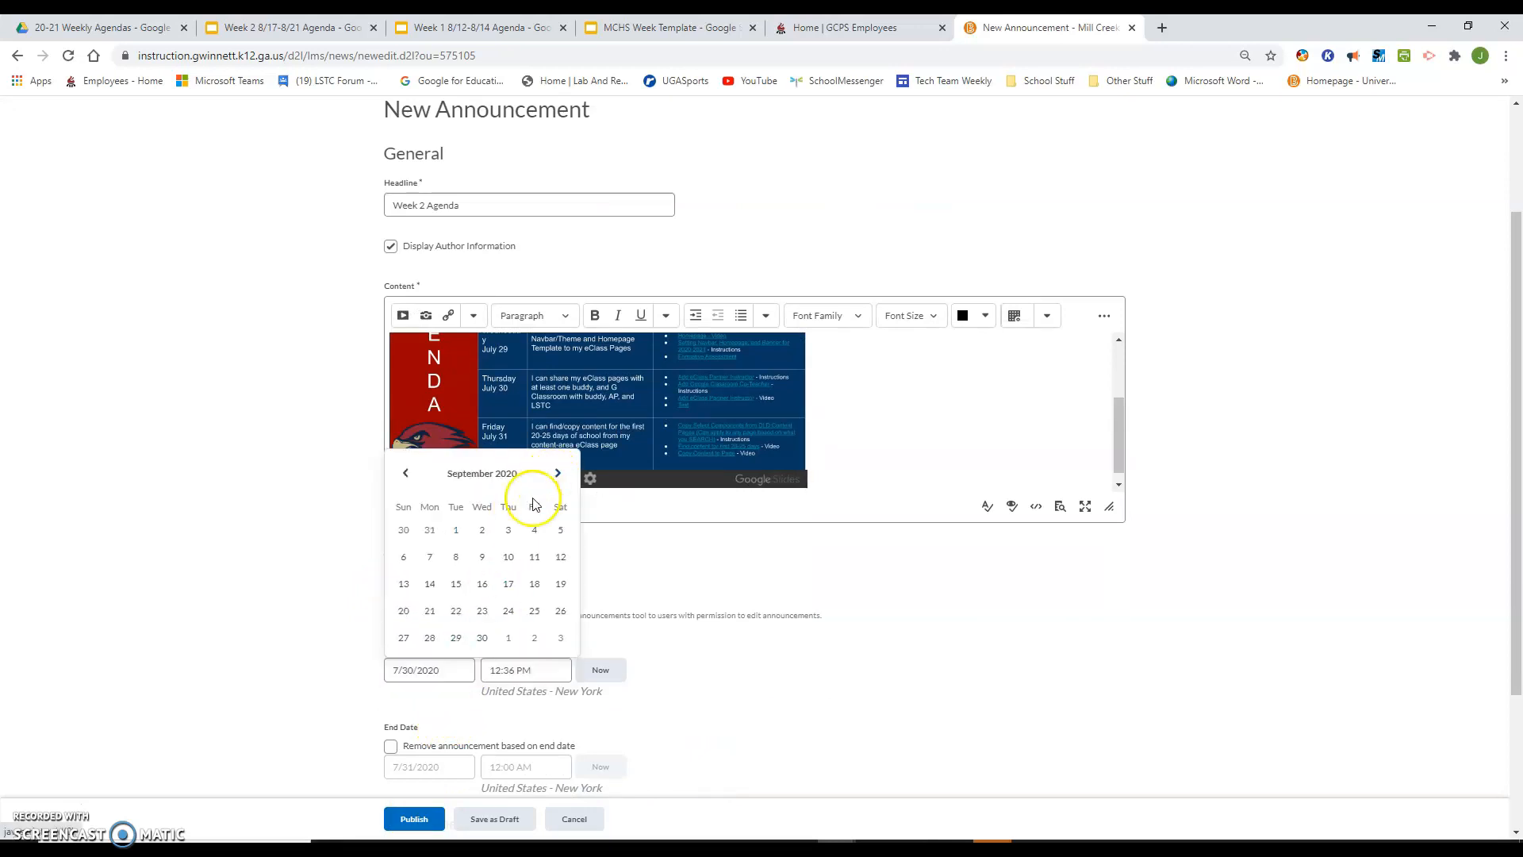
pyautogui.click(406, 473)
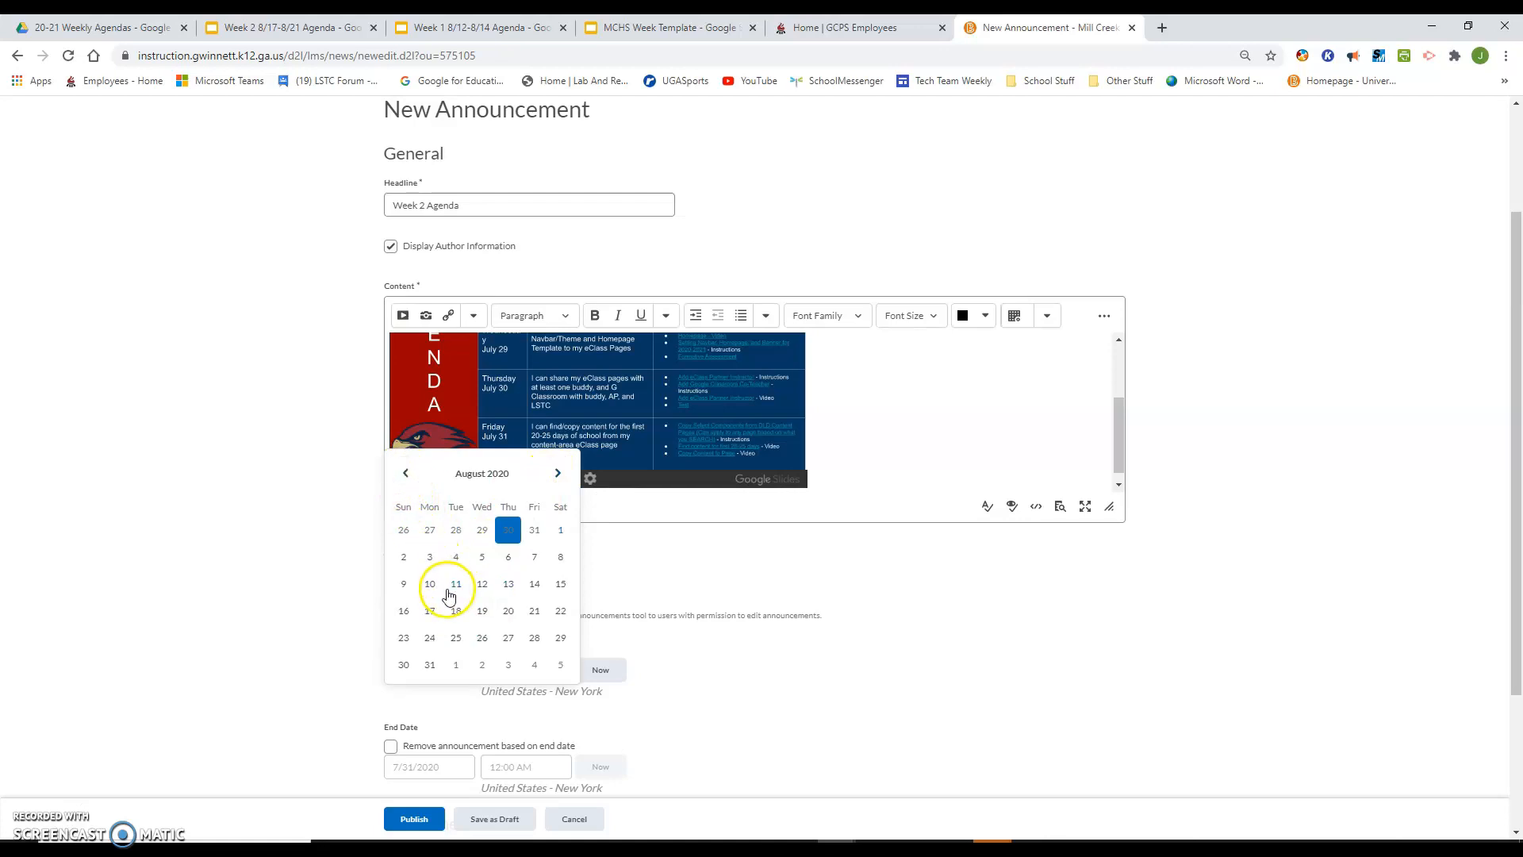
pyautogui.click(429, 556)
pyautogui.click(420, 830)
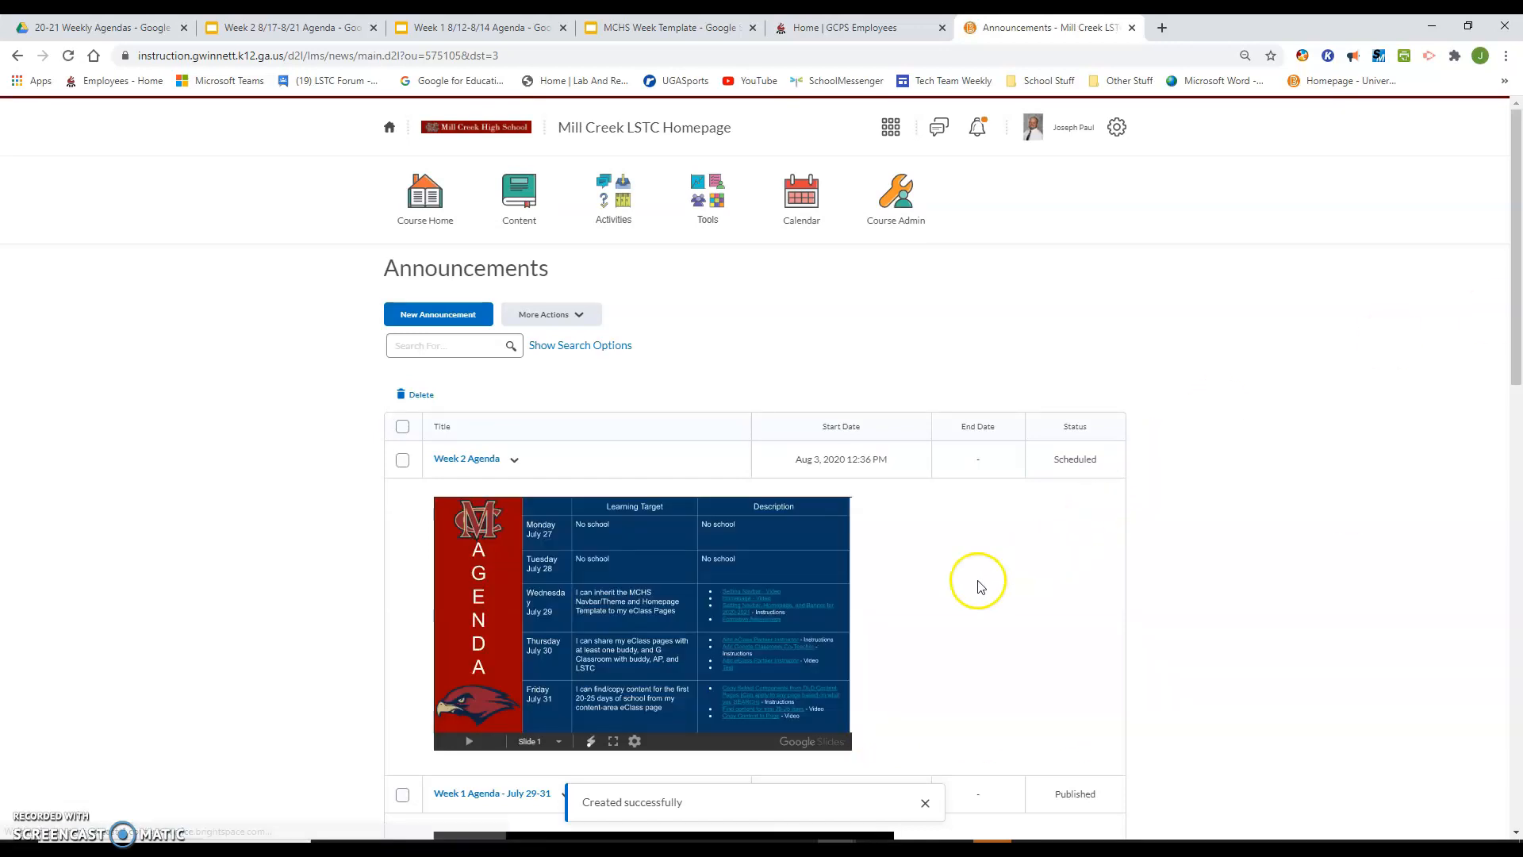
# Close the publishing dialog in the Week 2 8/17-8/21 Agenda presentation and switch to the Week 1 8/12-8/14 Agenda
pyautogui.click(285, 27)
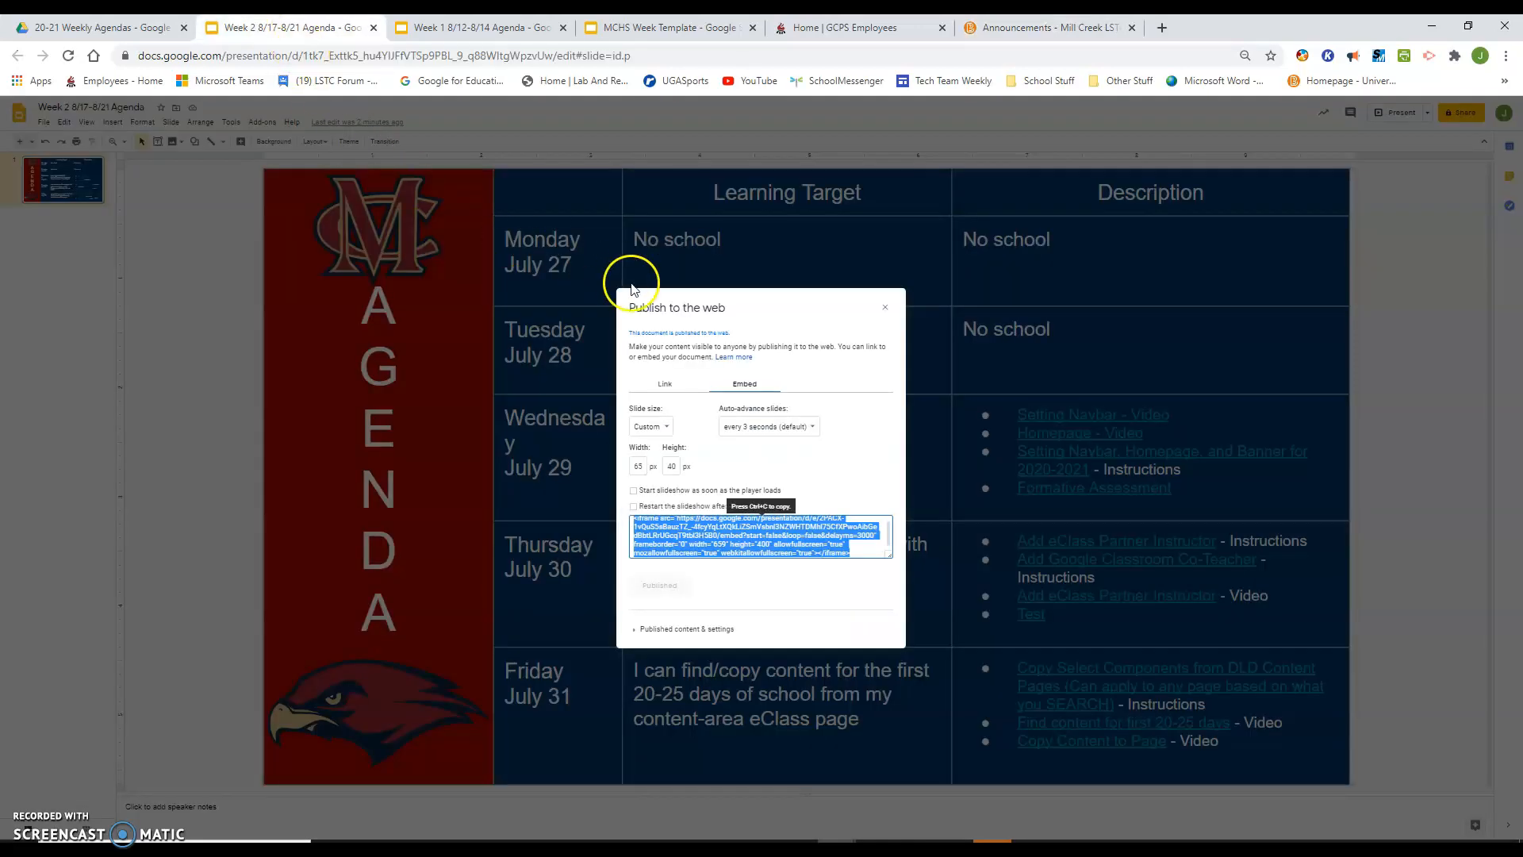
pyautogui.click(885, 307)
pyautogui.click(476, 27)
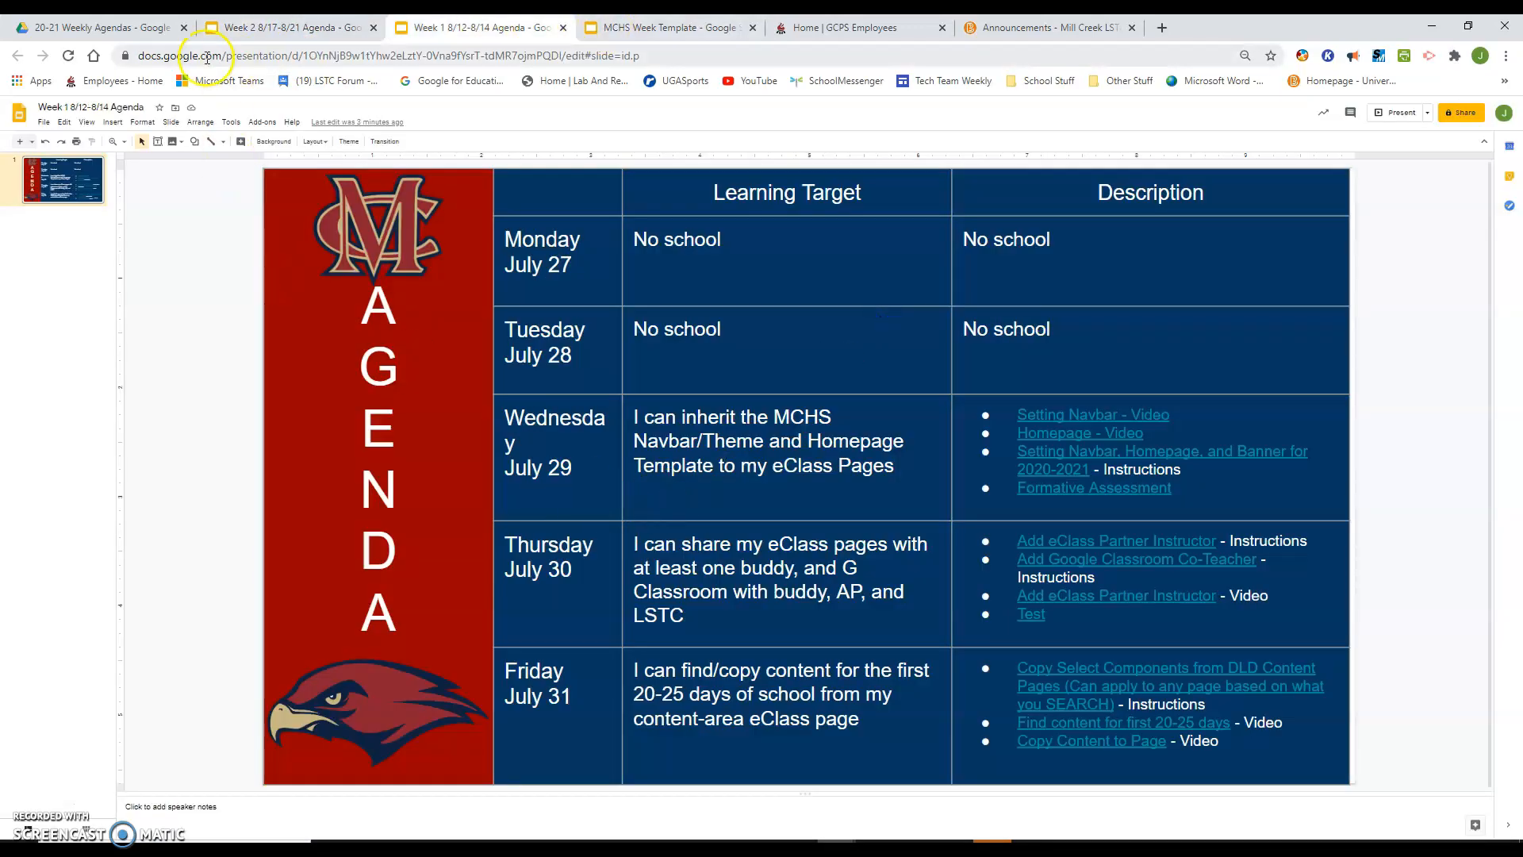
# Review the Week 1 and Week 2 agenda announcements' dates and statuses, and compare the embedded Week 2 slide with its source presentation
pyautogui.click(1048, 27)
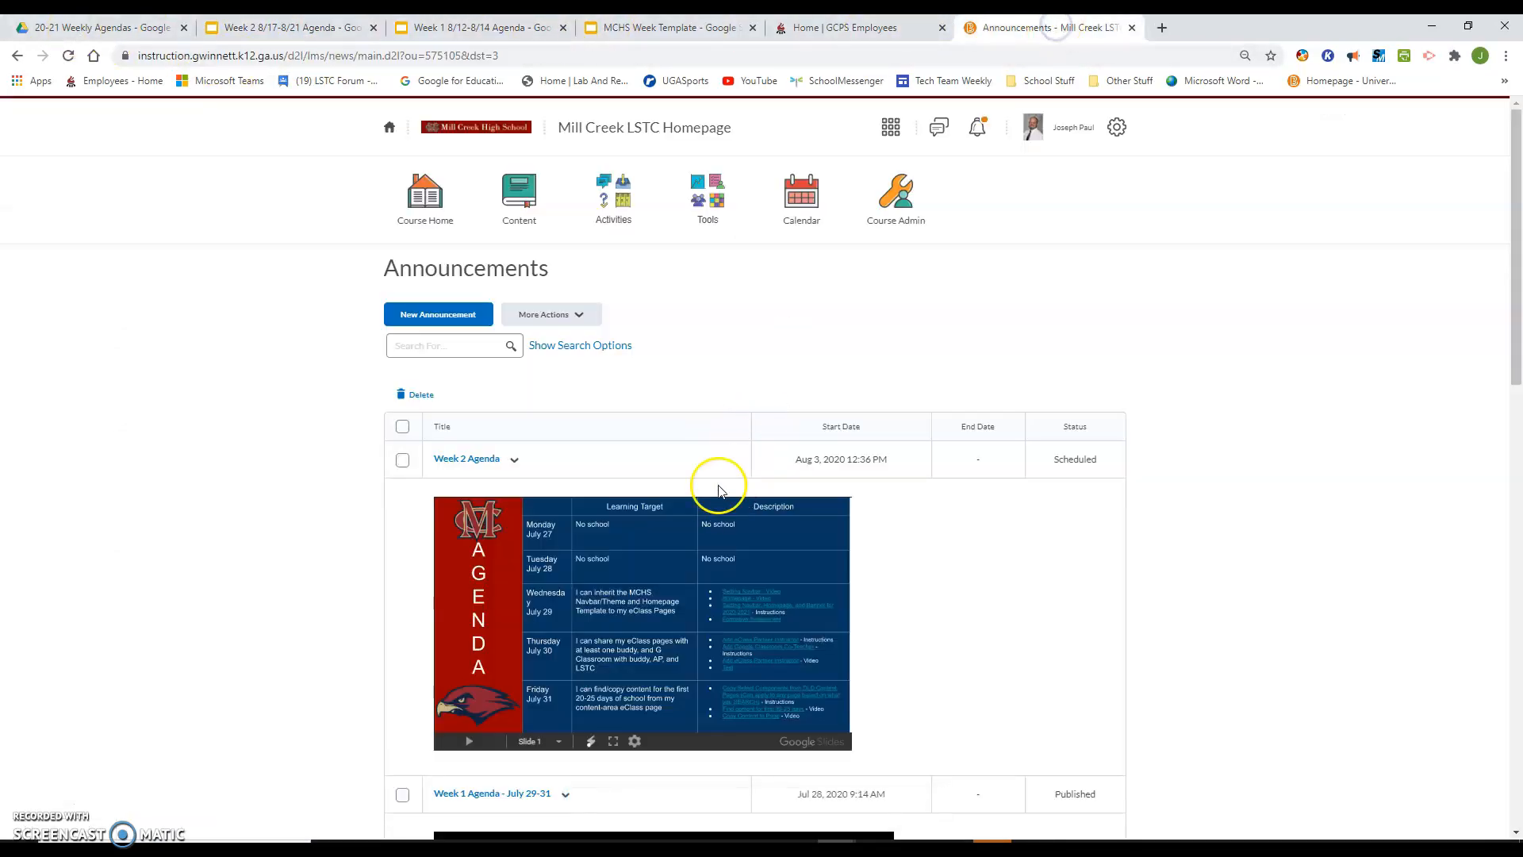
pyautogui.scroll(-3, 718, 476)
pyautogui.scroll(2, 749, 484)
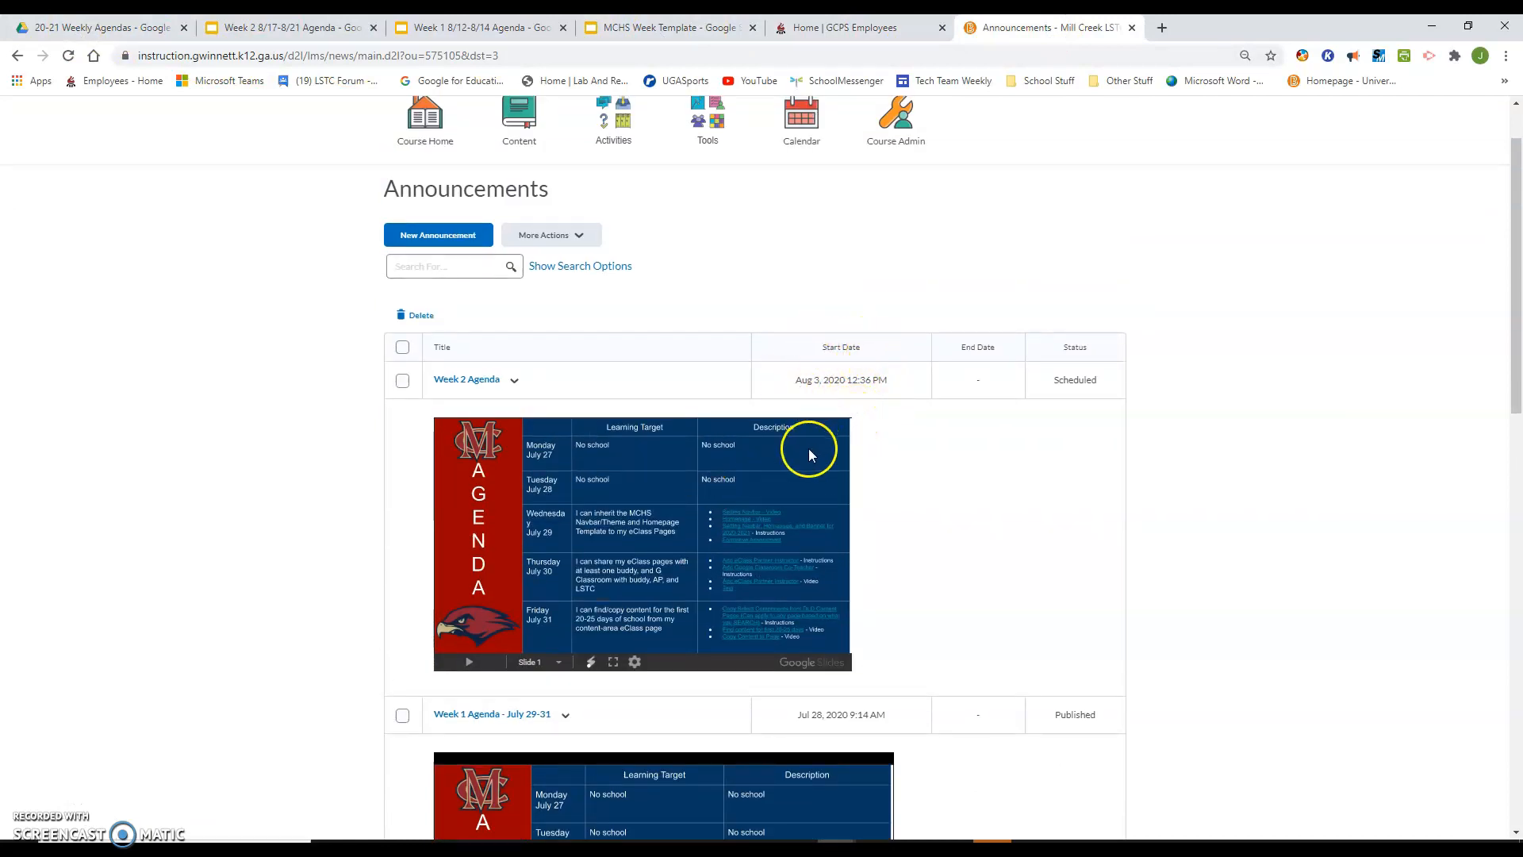
pyautogui.scroll(-1, 968, 533)
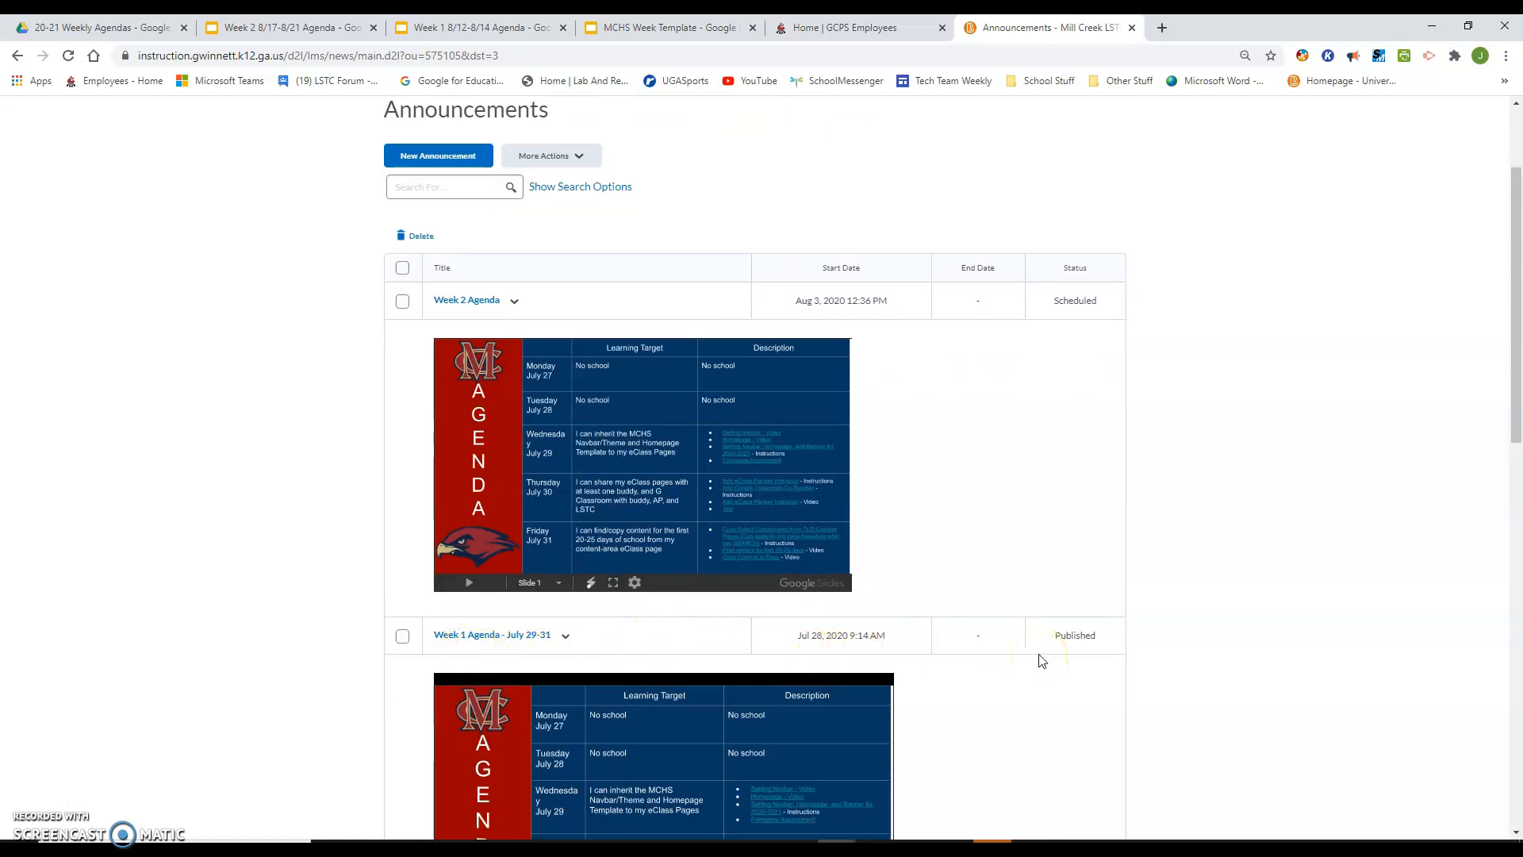
pyautogui.scroll(1, 891, 425)
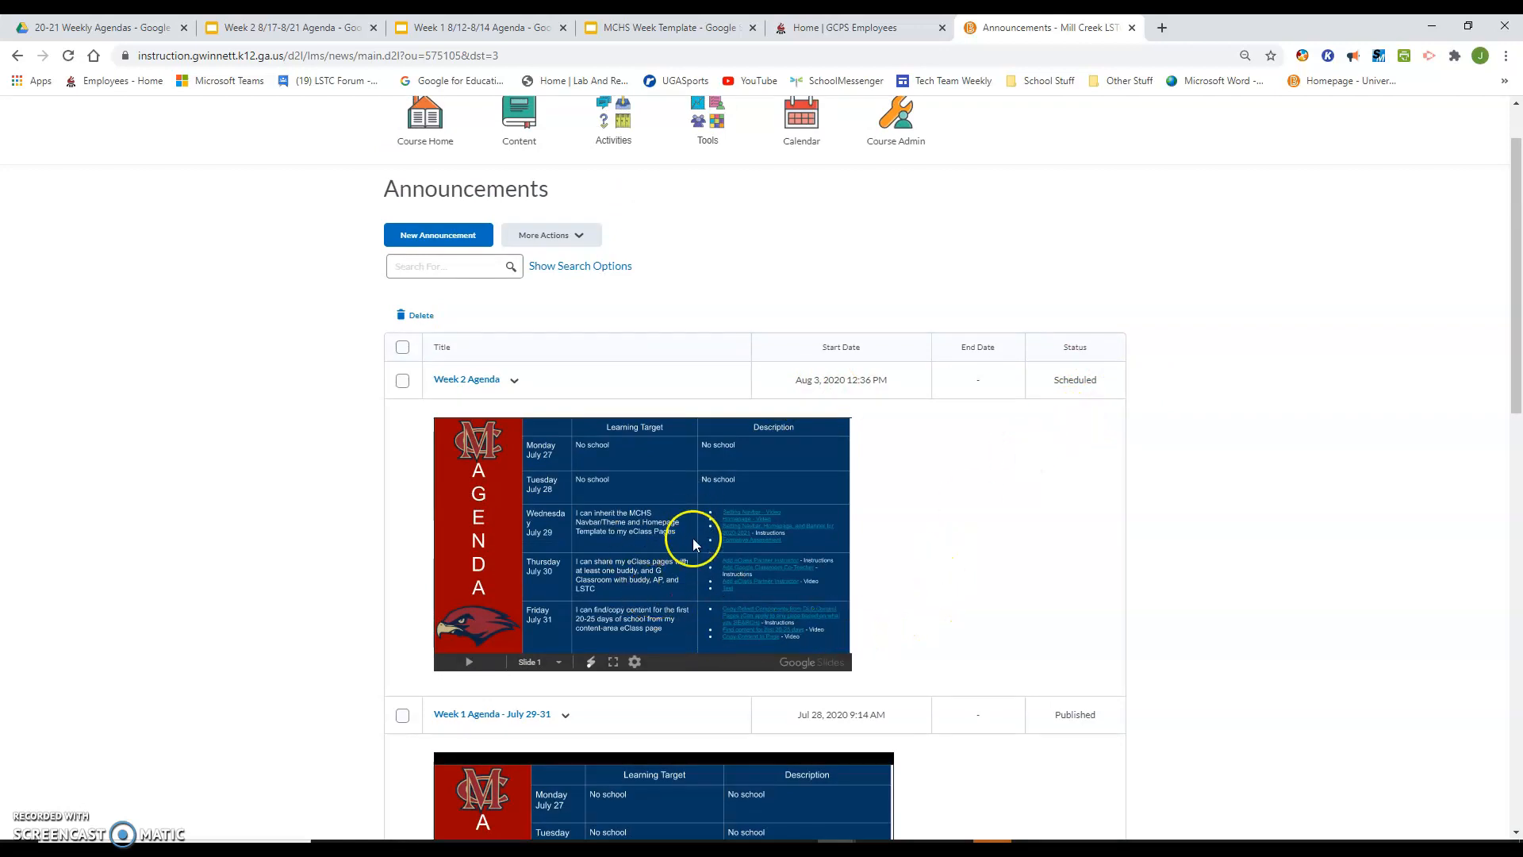
pyautogui.click(272, 27)
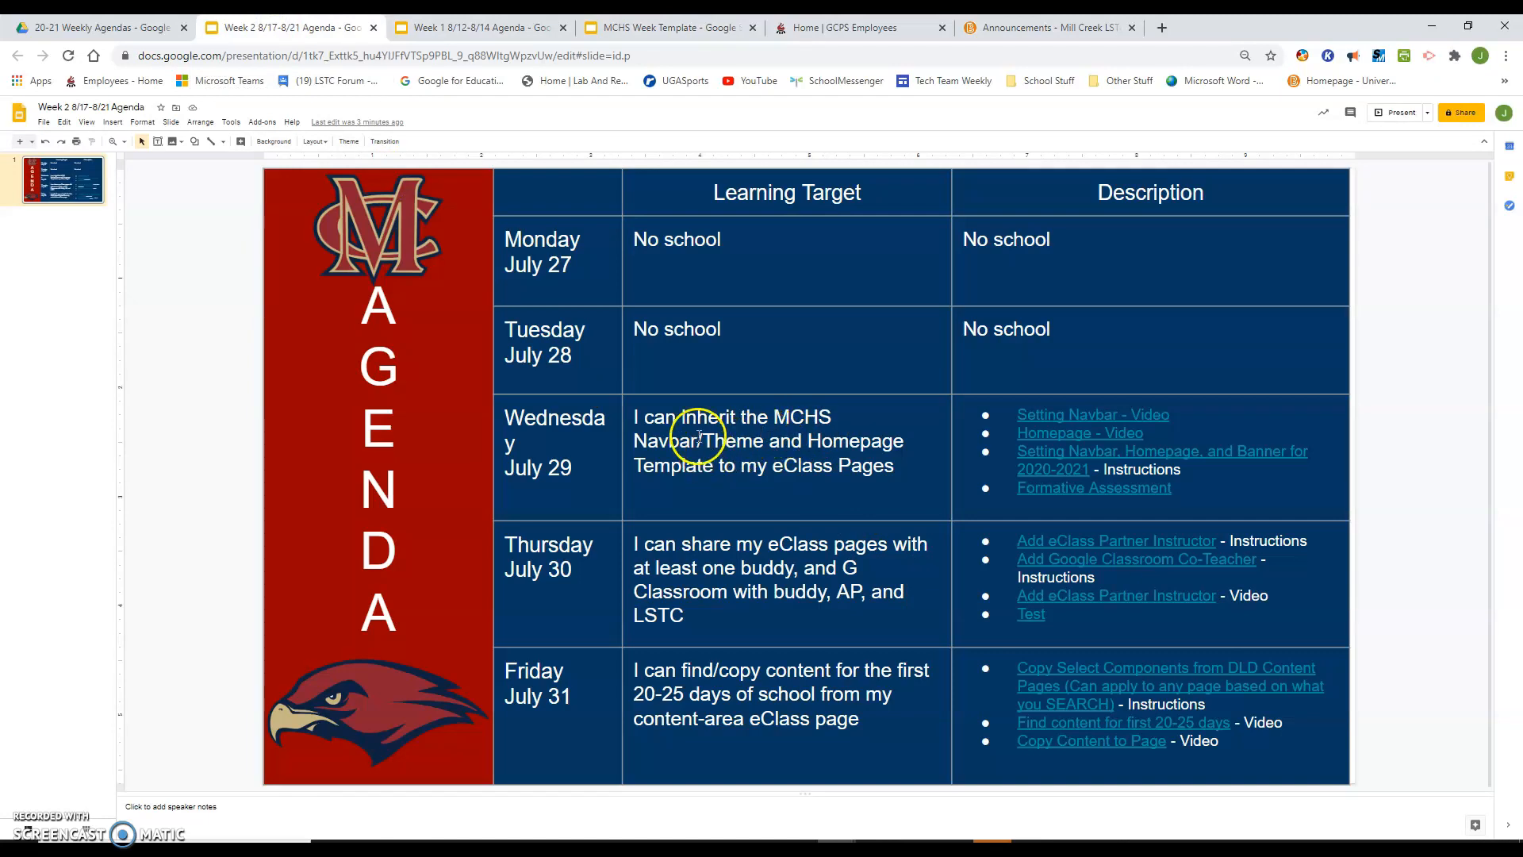
pyautogui.click(1037, 27)
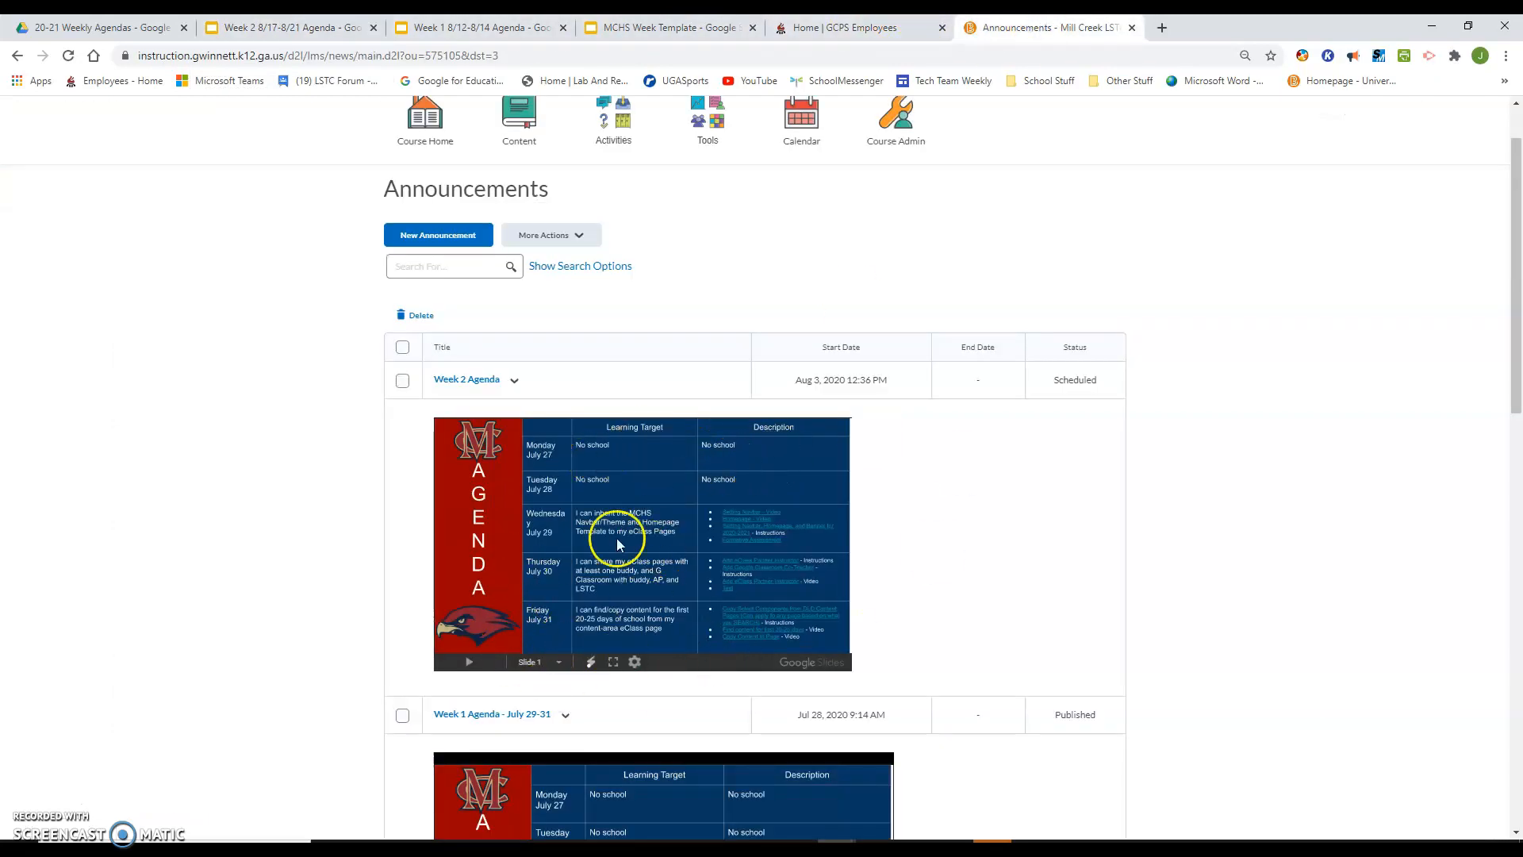
pyautogui.click(290, 27)
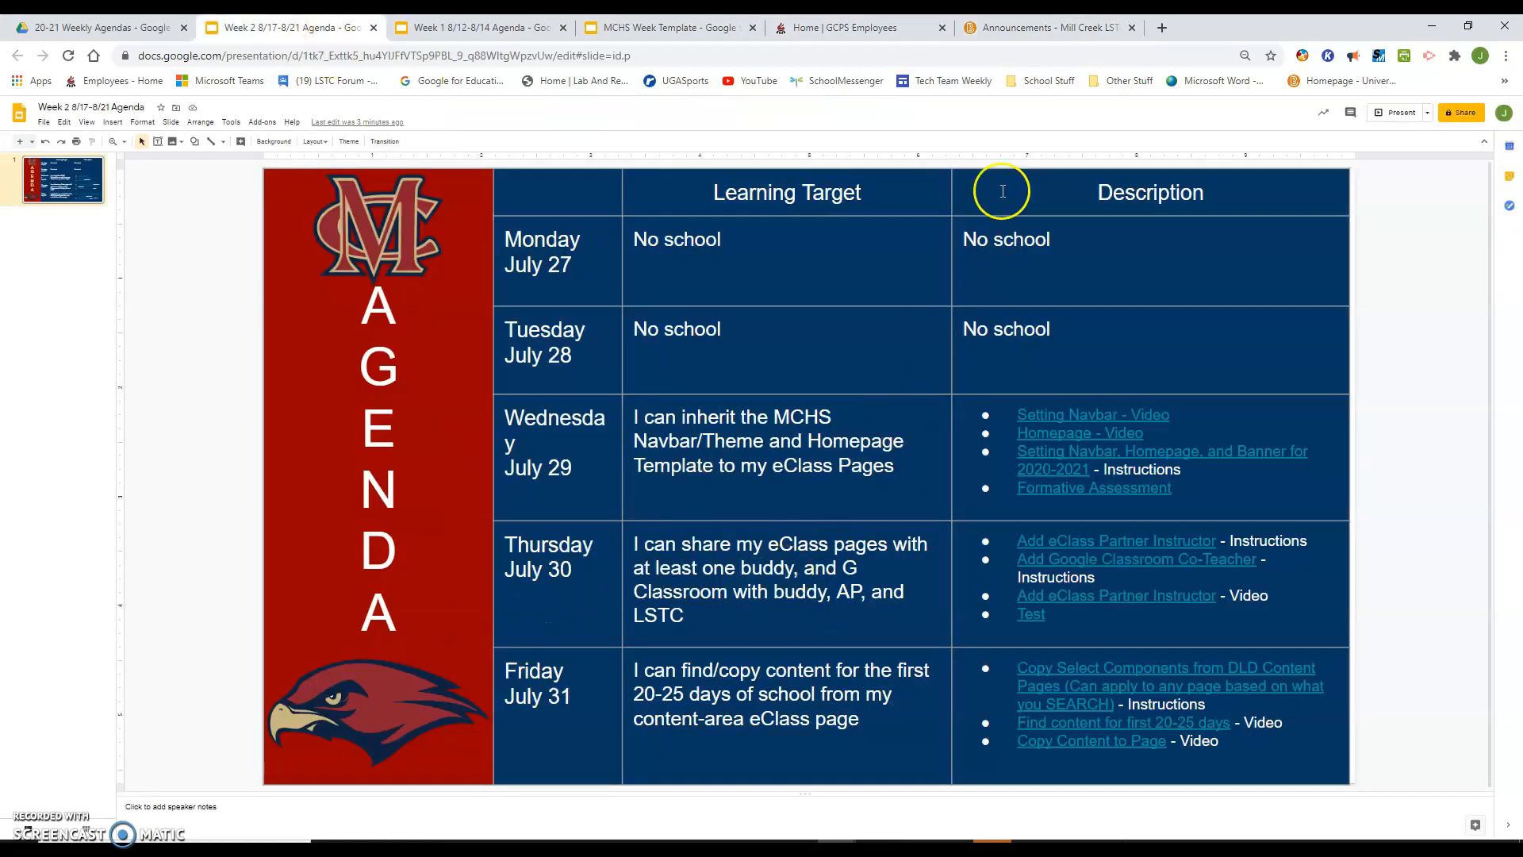
pyautogui.click(1073, 32)
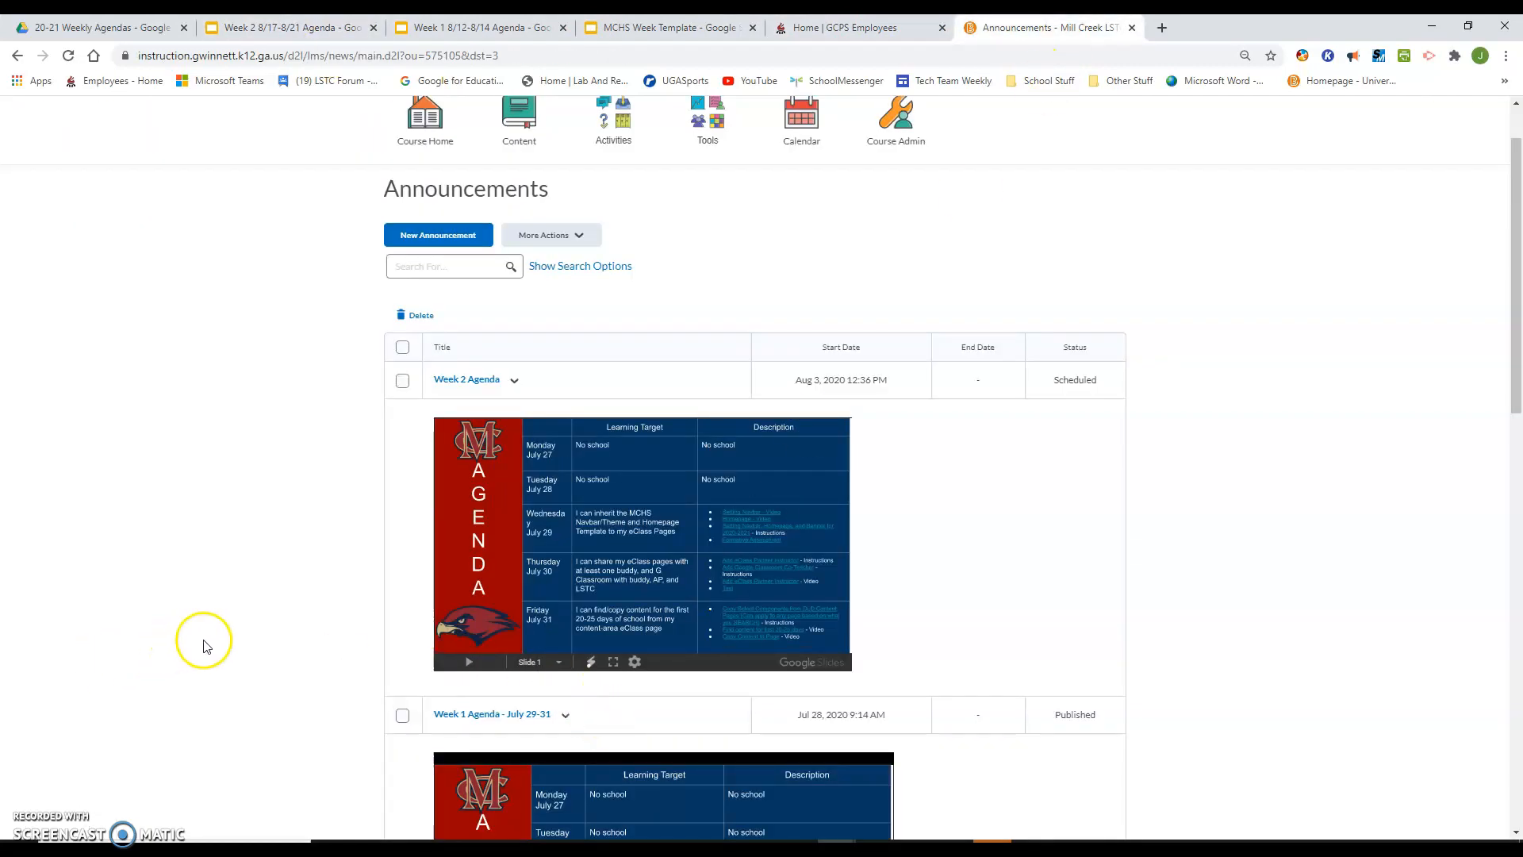